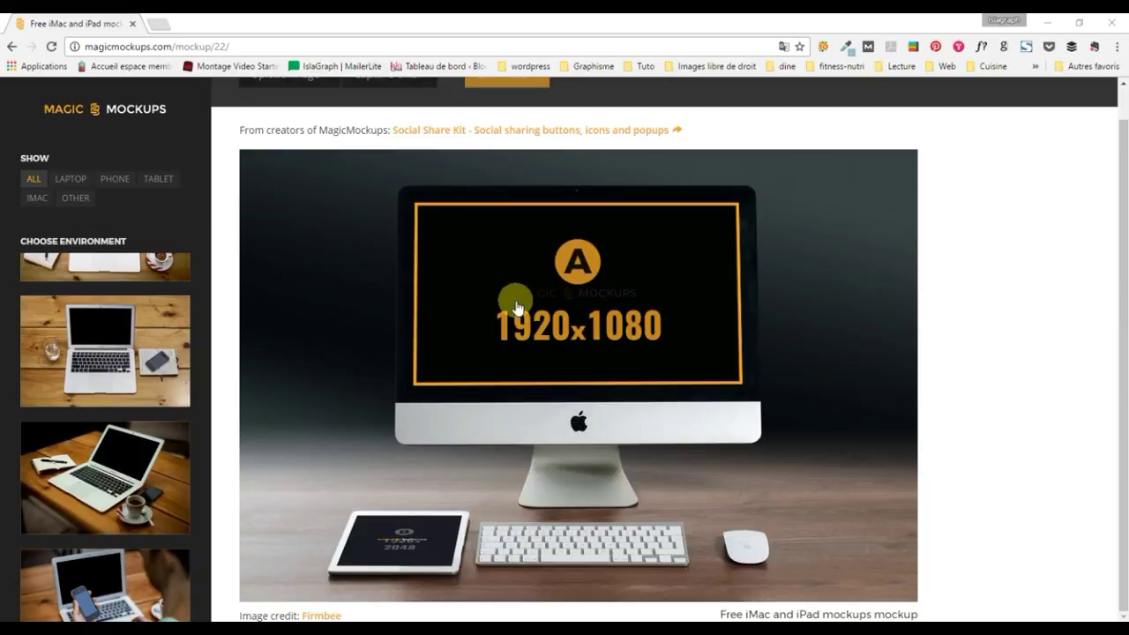
Upload the mockup image from New folder onto the iMac screen of the mockup scene.
click(574, 280)
click(264, 116)
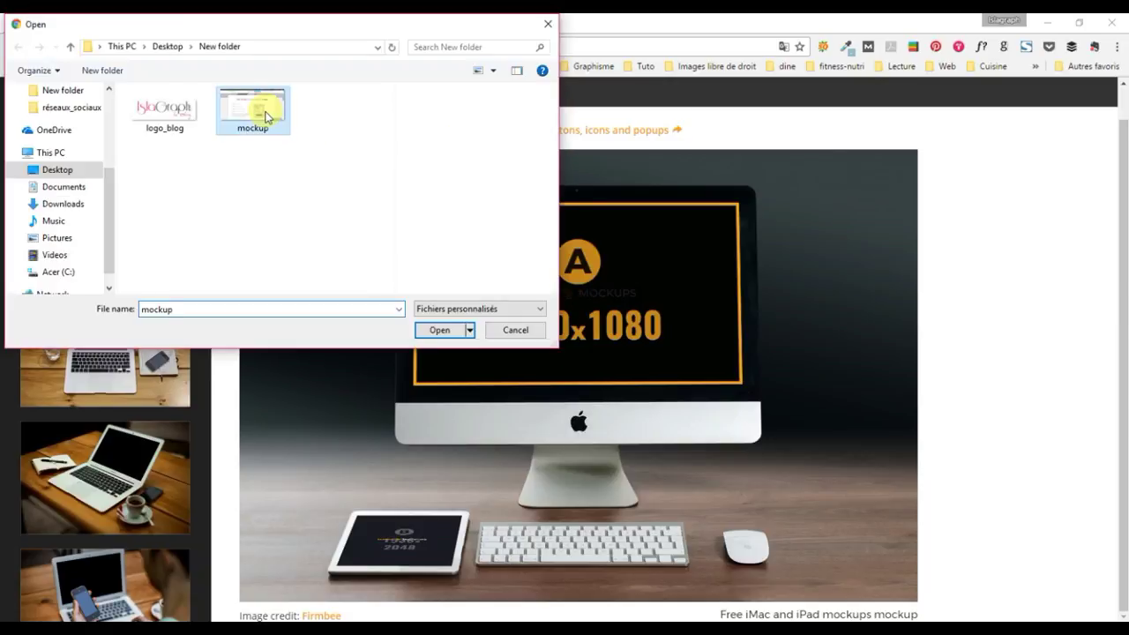
click(441, 329)
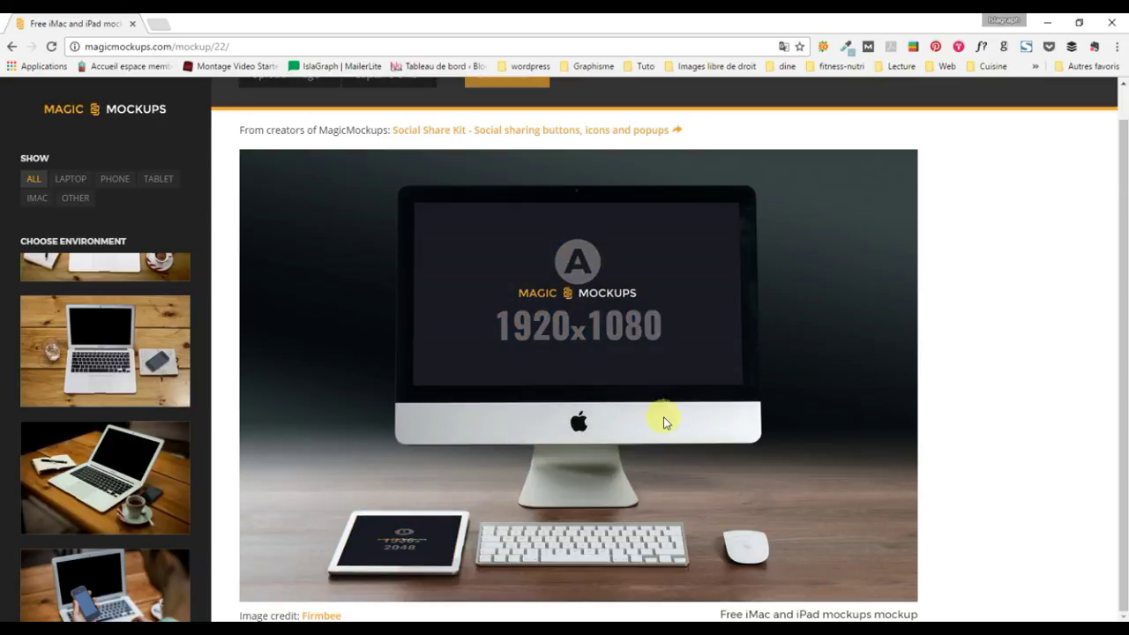
Generate the finished iMac mockup at 960 x 640 and open the resulting image.
scroll(867, 393, up, 1)
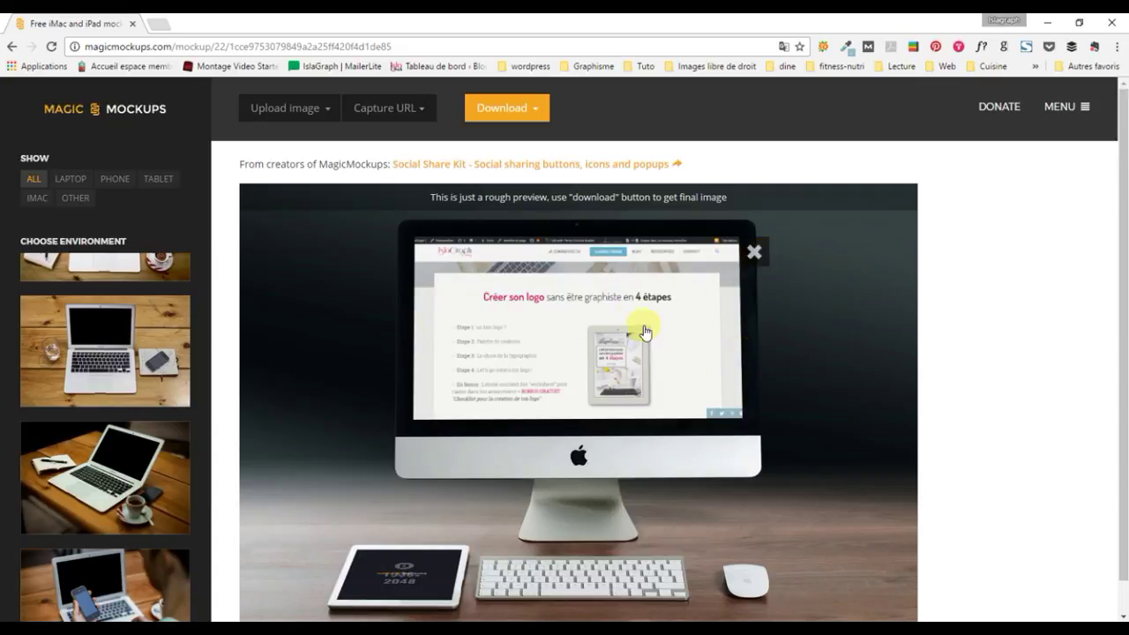
click(537, 114)
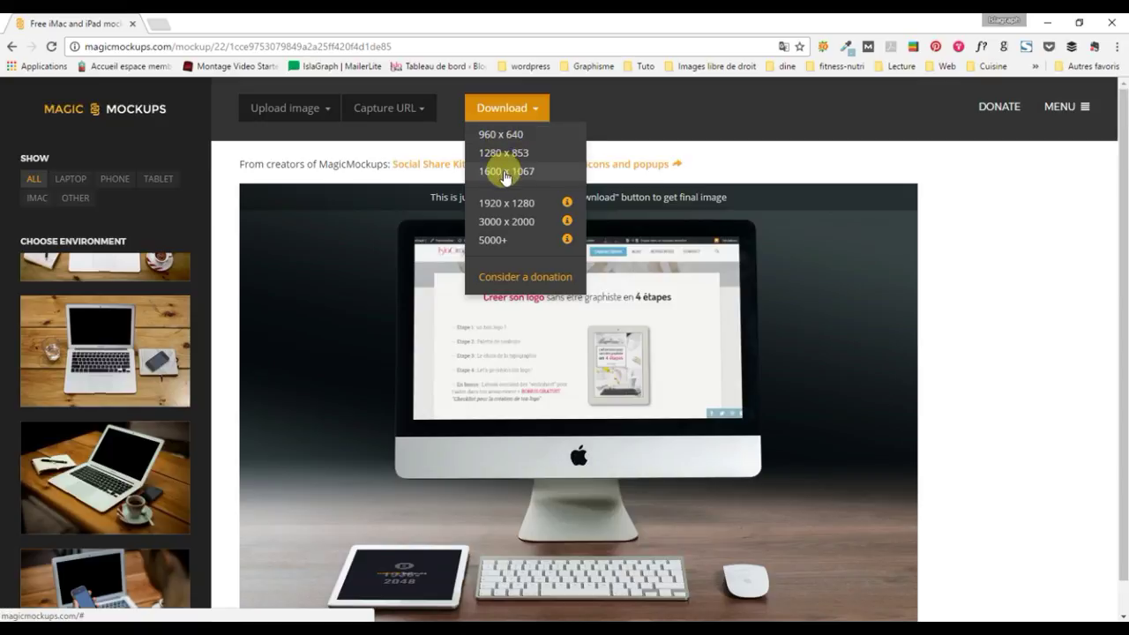
click(501, 135)
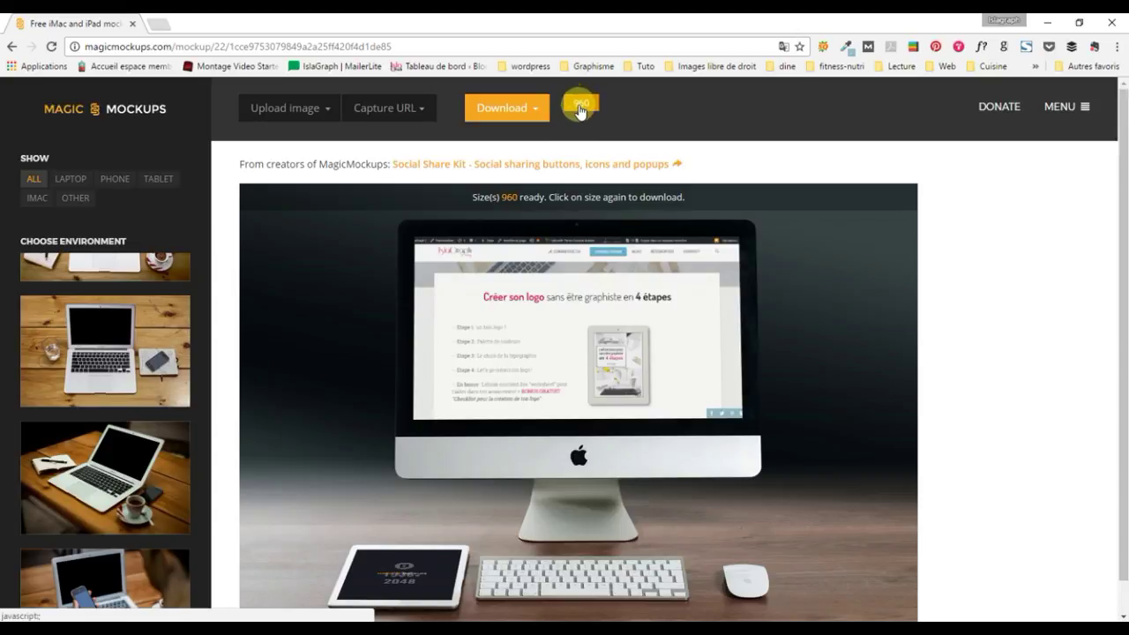
click(579, 107)
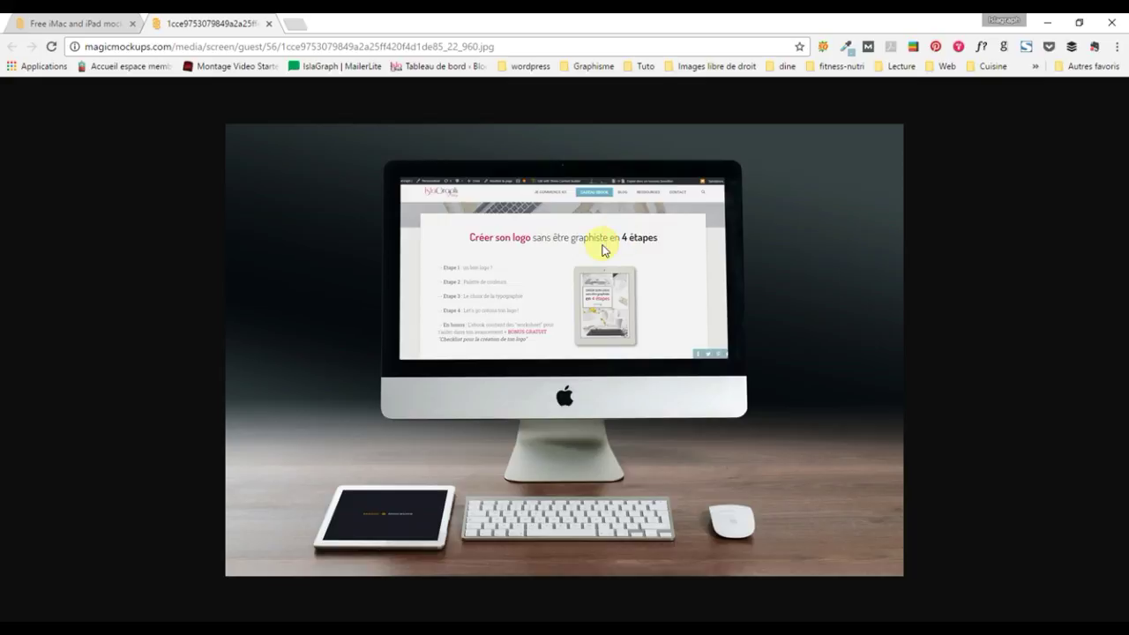
Show the saving options for the generated mockup image, dismiss them and close the image to return to the mockup page.
right_click(544, 227)
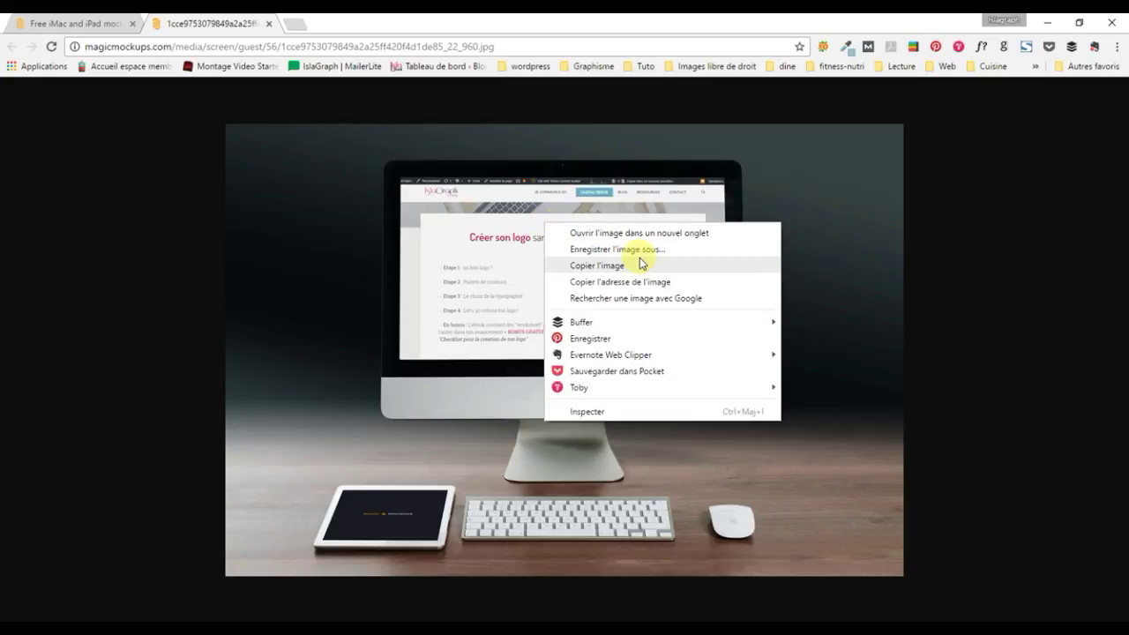
click(896, 268)
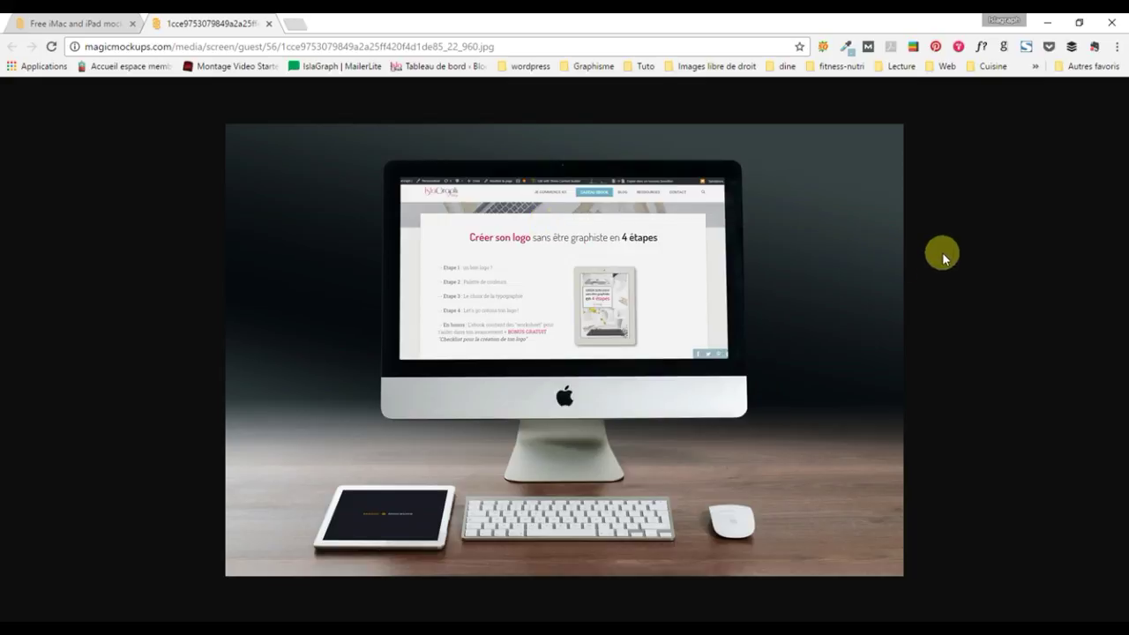
click(270, 24)
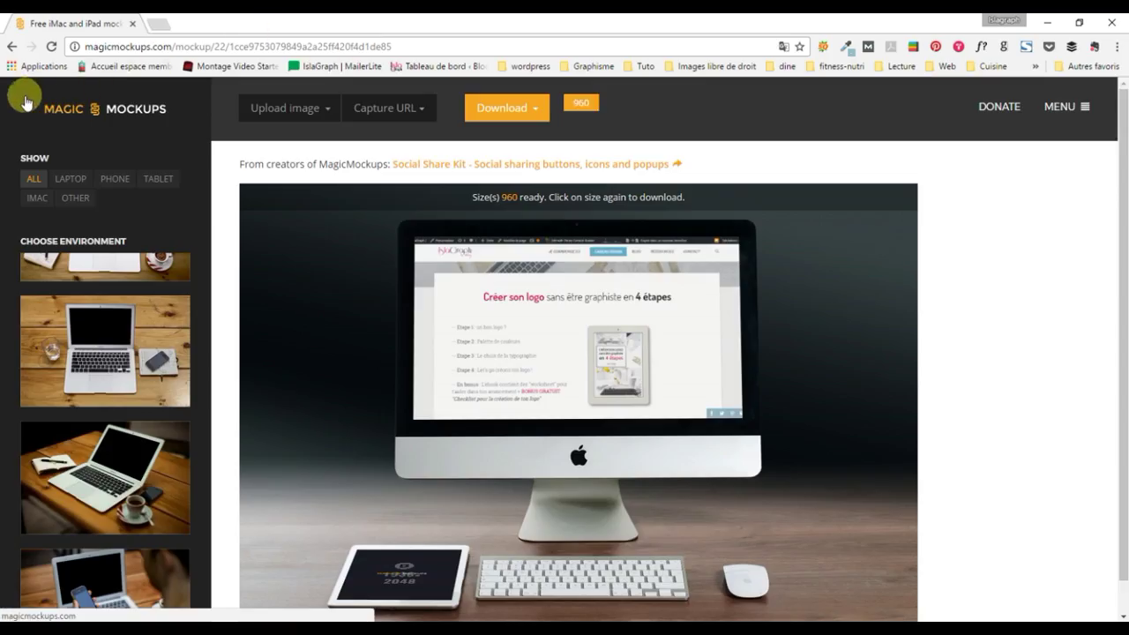
Capture the visible part of the page with the browser's screenshot extension.
click(1026, 48)
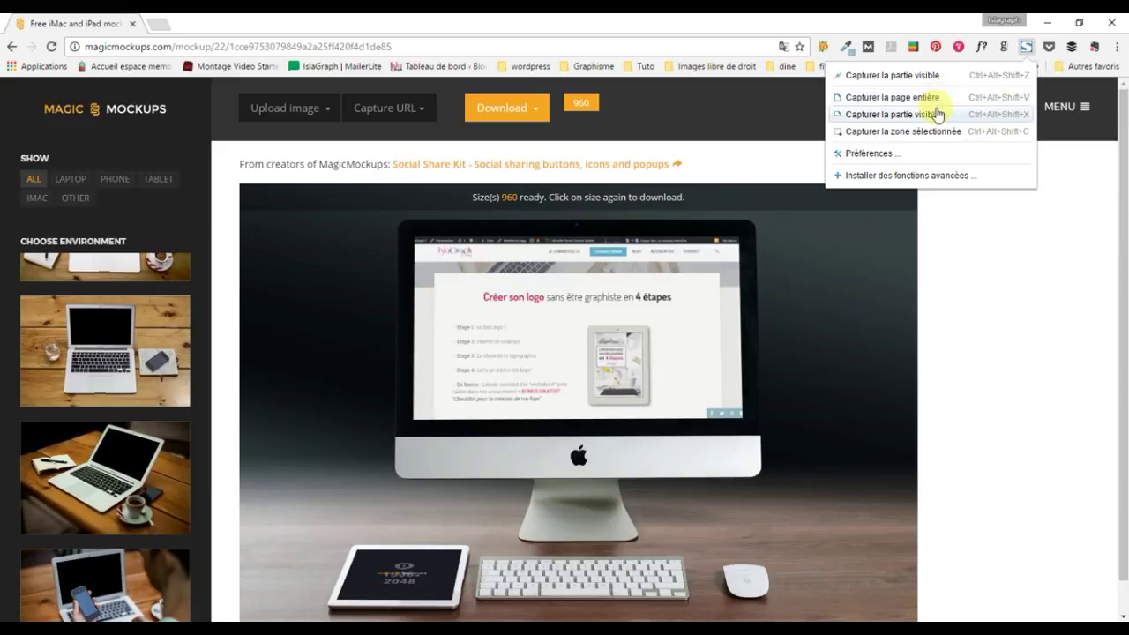
click(937, 119)
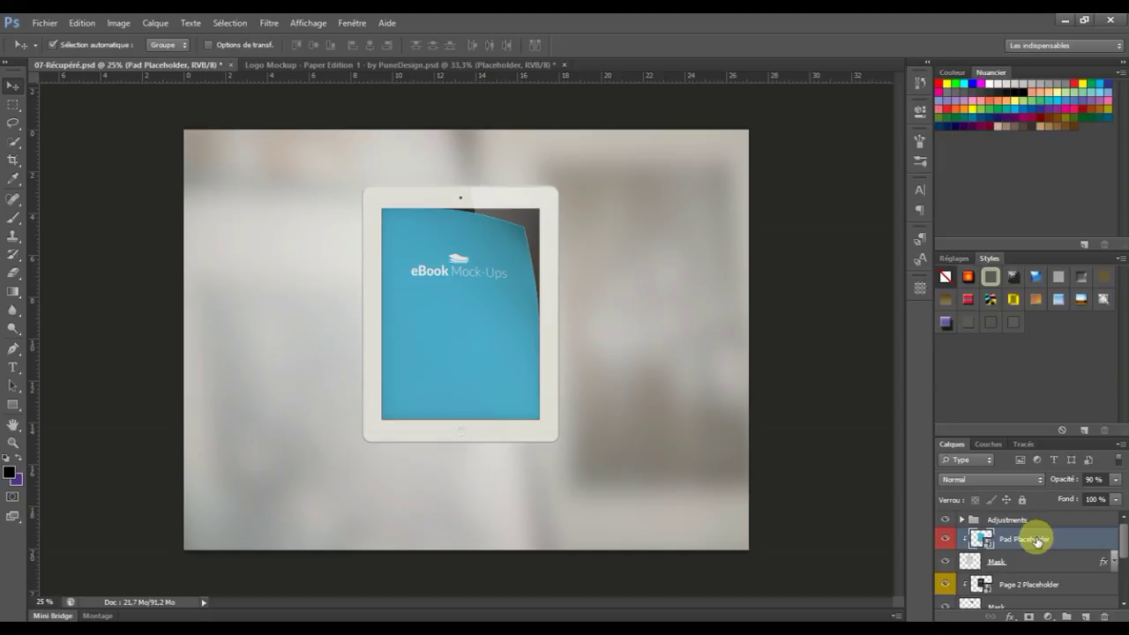
In Photoshop, open the contents of the Pad Placeholder smart object and hide its blue Calque 0 layer.
double_click(1037, 540)
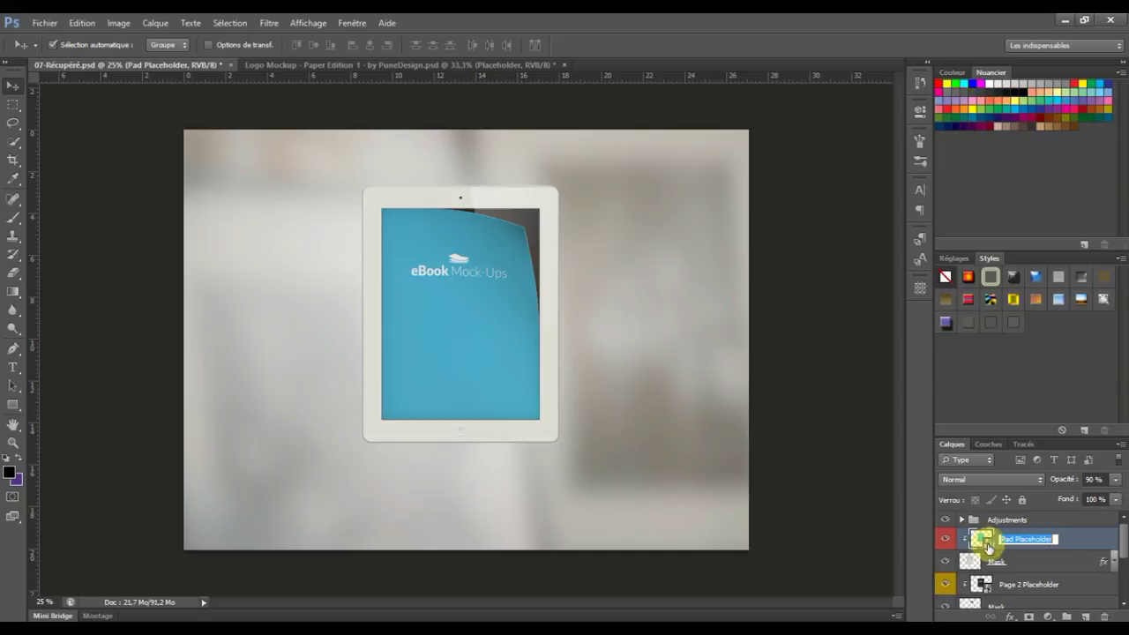
double_click(982, 541)
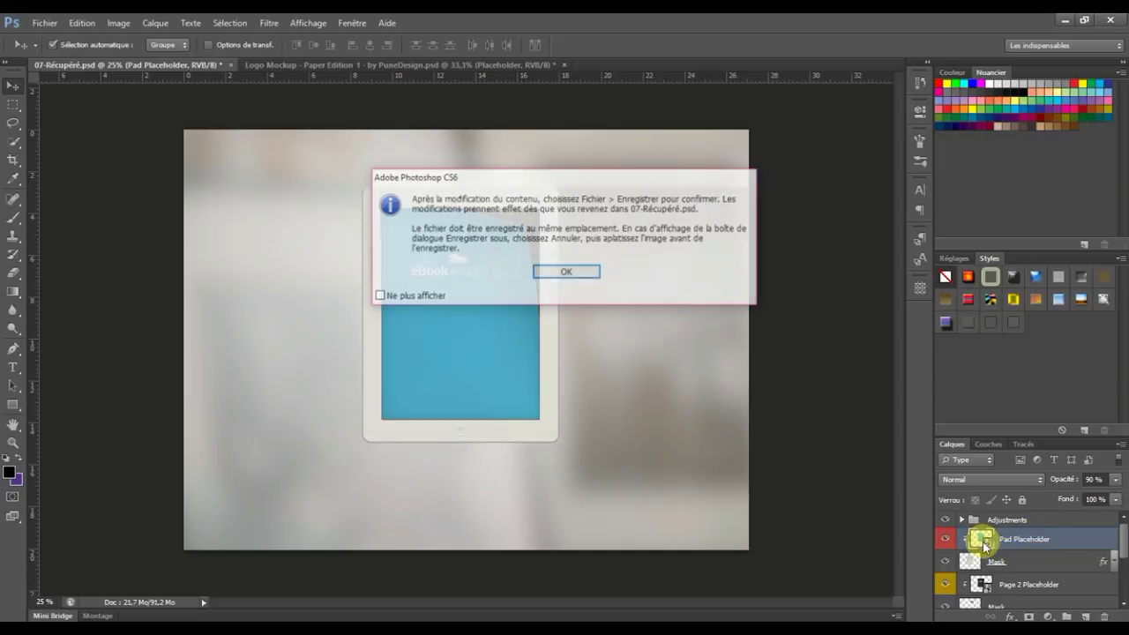
click(574, 268)
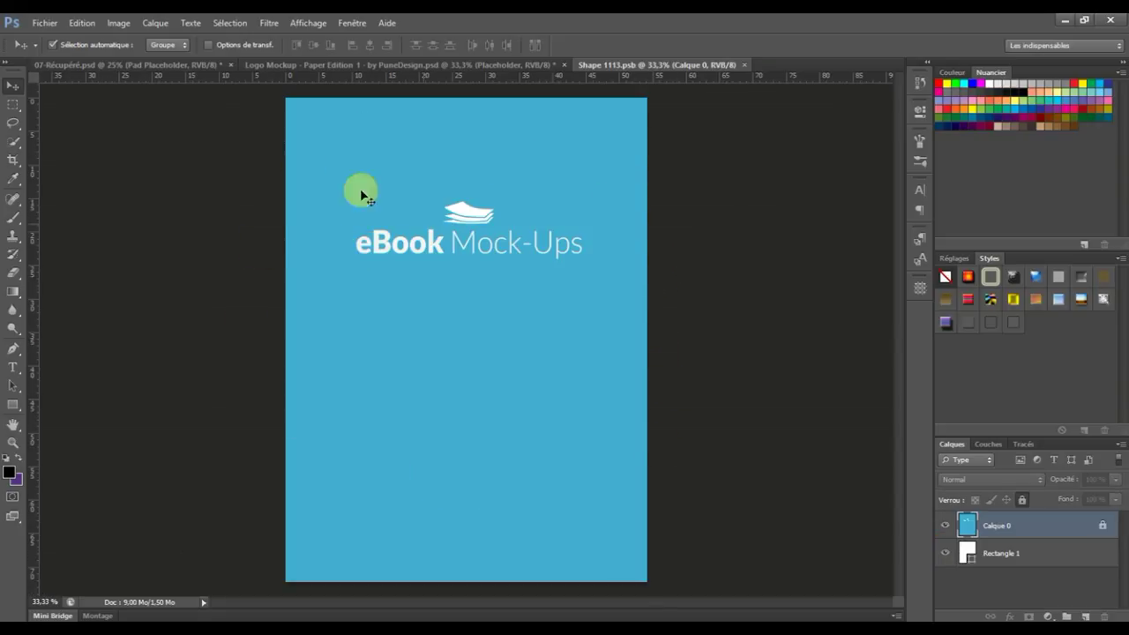
click(946, 527)
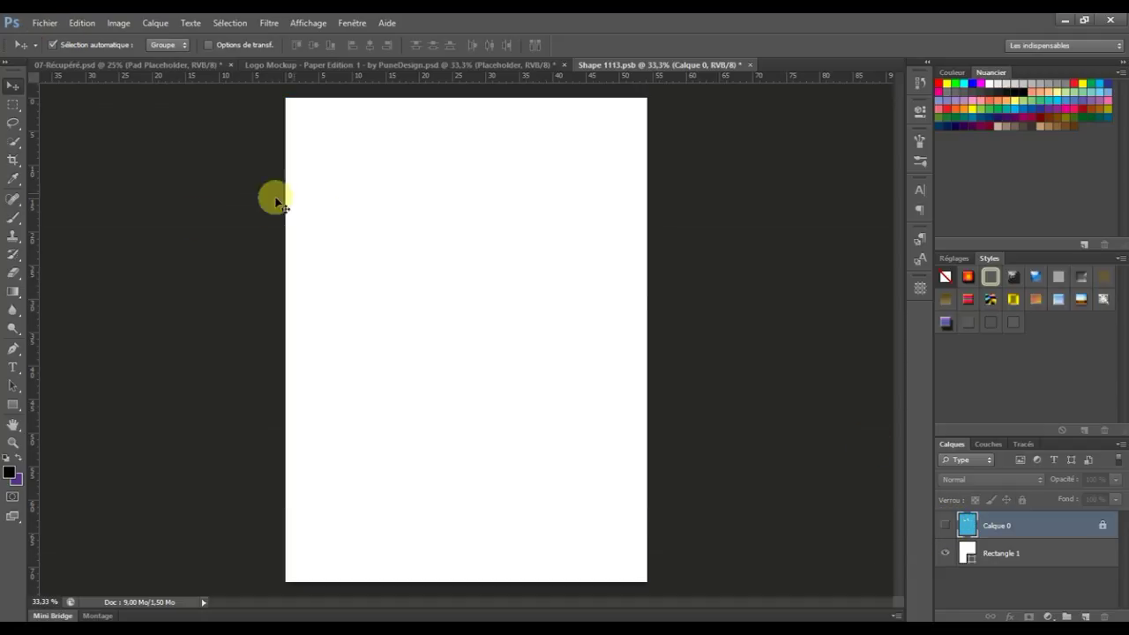
Place page 1 of the creer_logo_4_etapes PDF into the smart object document.
click(51, 26)
click(101, 251)
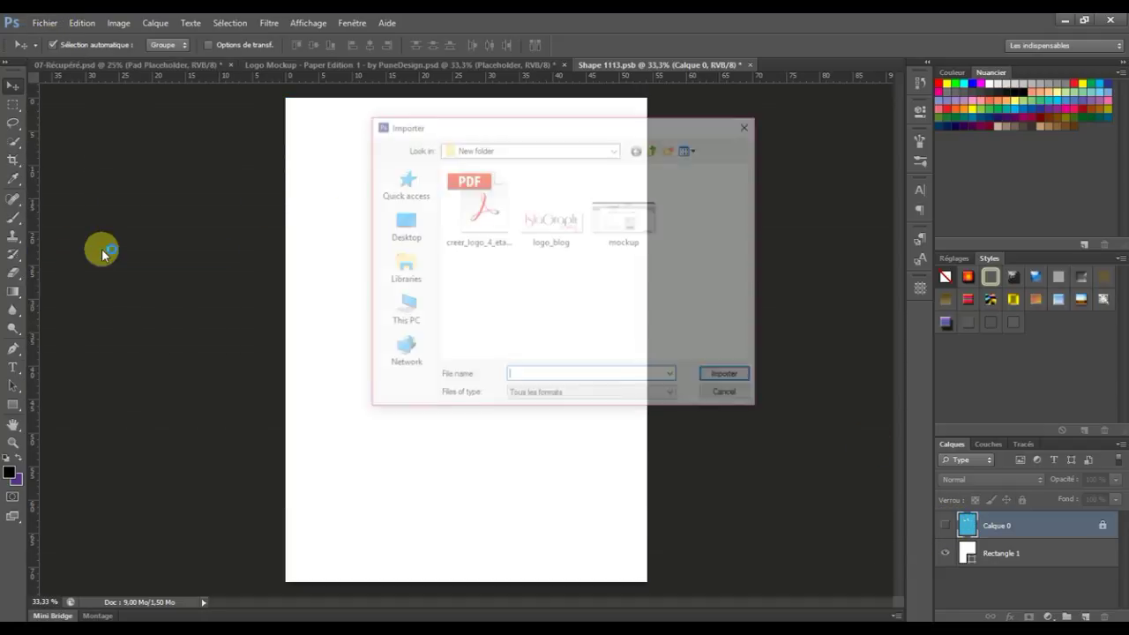
click(479, 219)
click(729, 380)
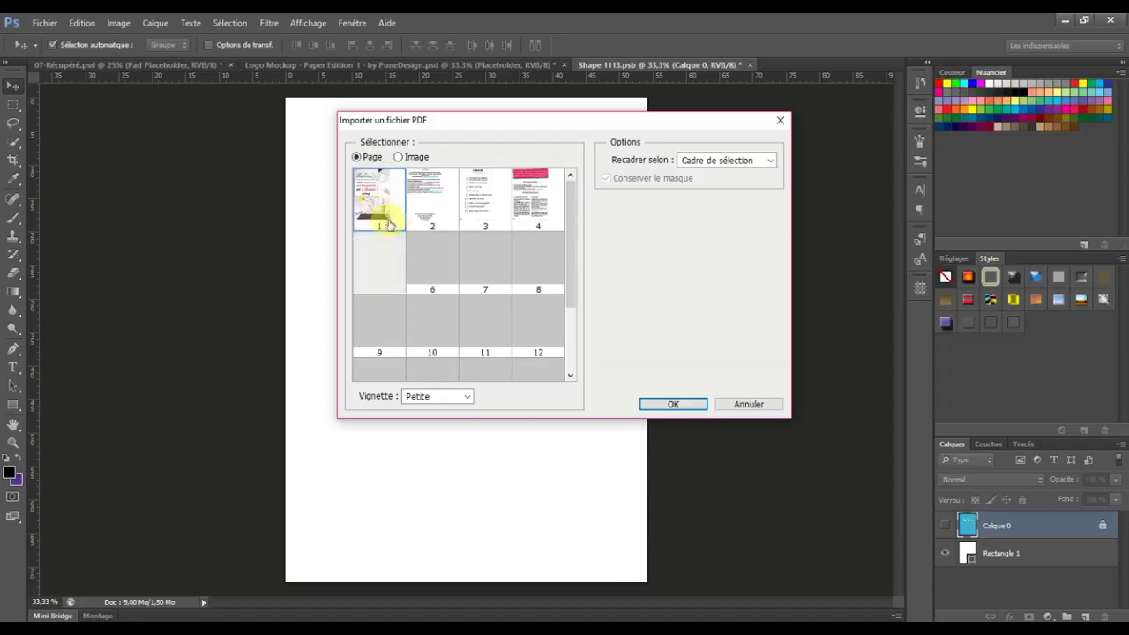
click(685, 404)
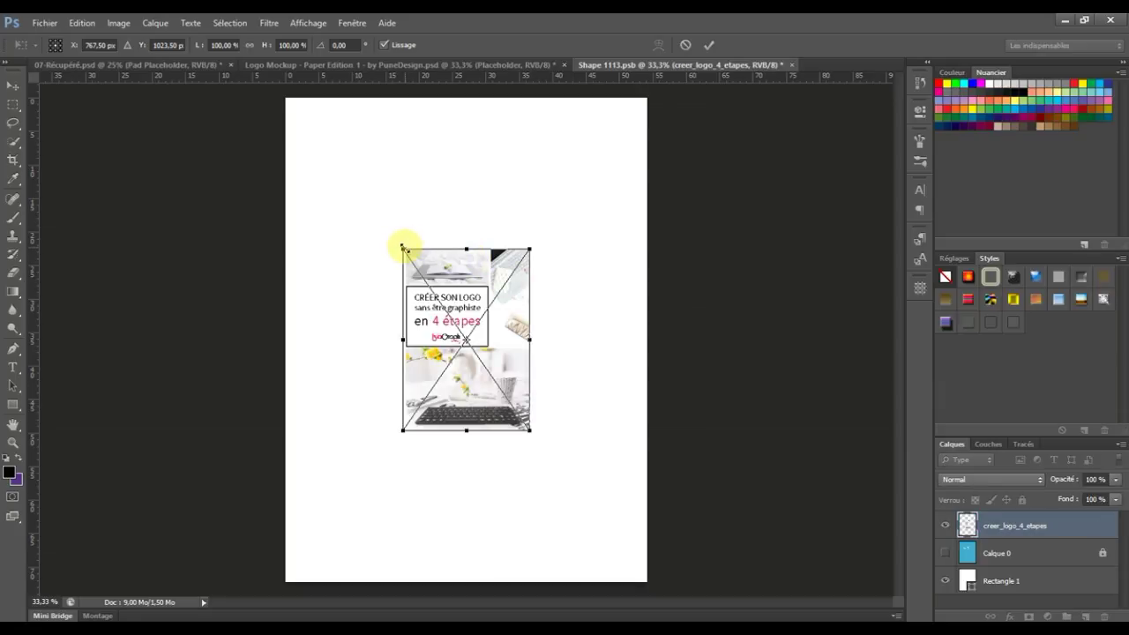
Enlarge the placed eBook cover from its corners until it fills the whole canvas, and apply the transformation.
drag(403, 249, 295, 95)
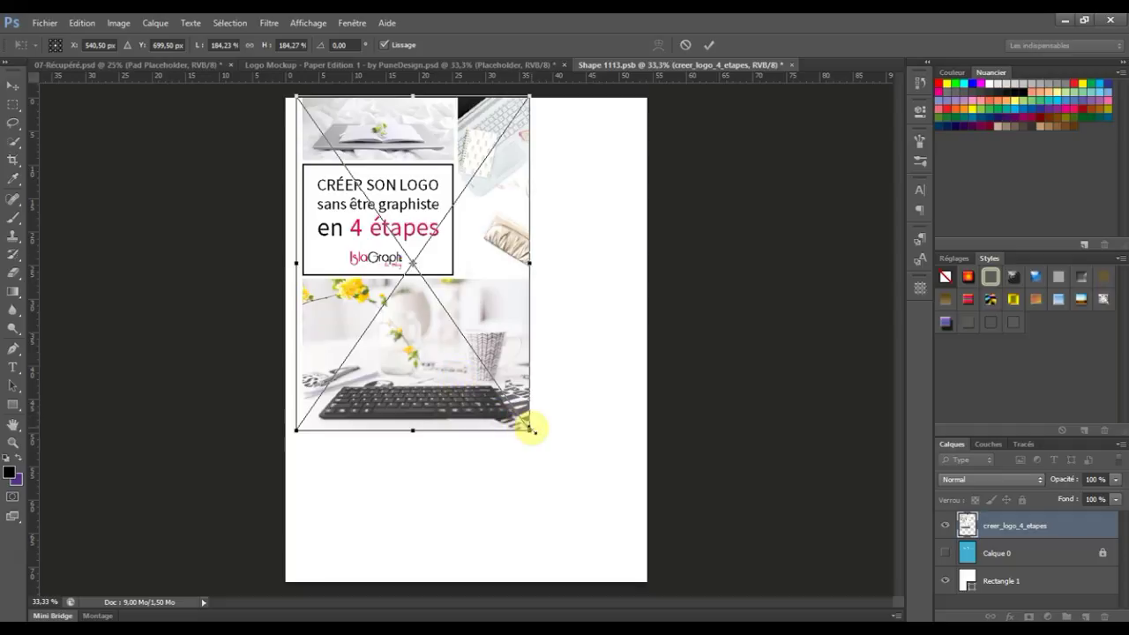
drag(532, 429, 694, 557)
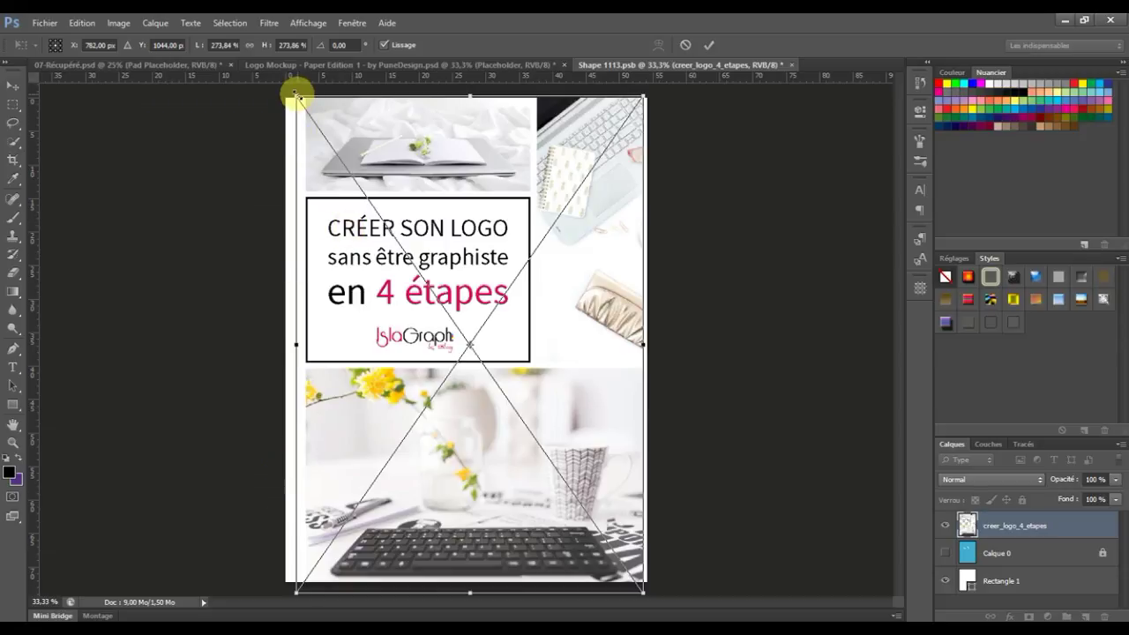
drag(294, 94, 282, 85)
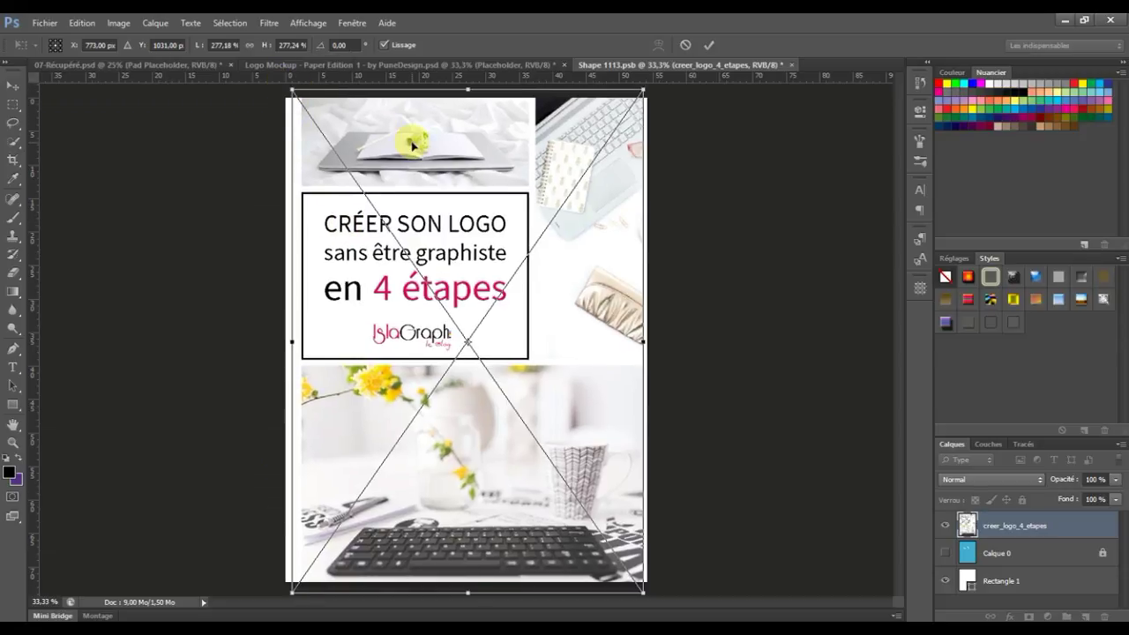
key(ctrl+minus)
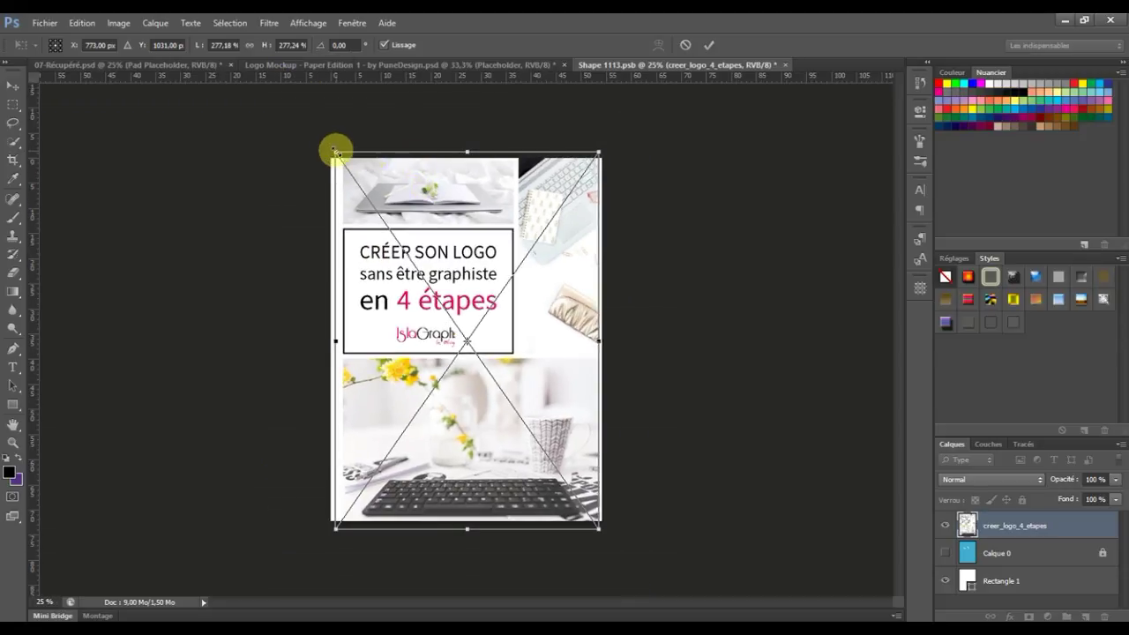
drag(336, 151, 325, 139)
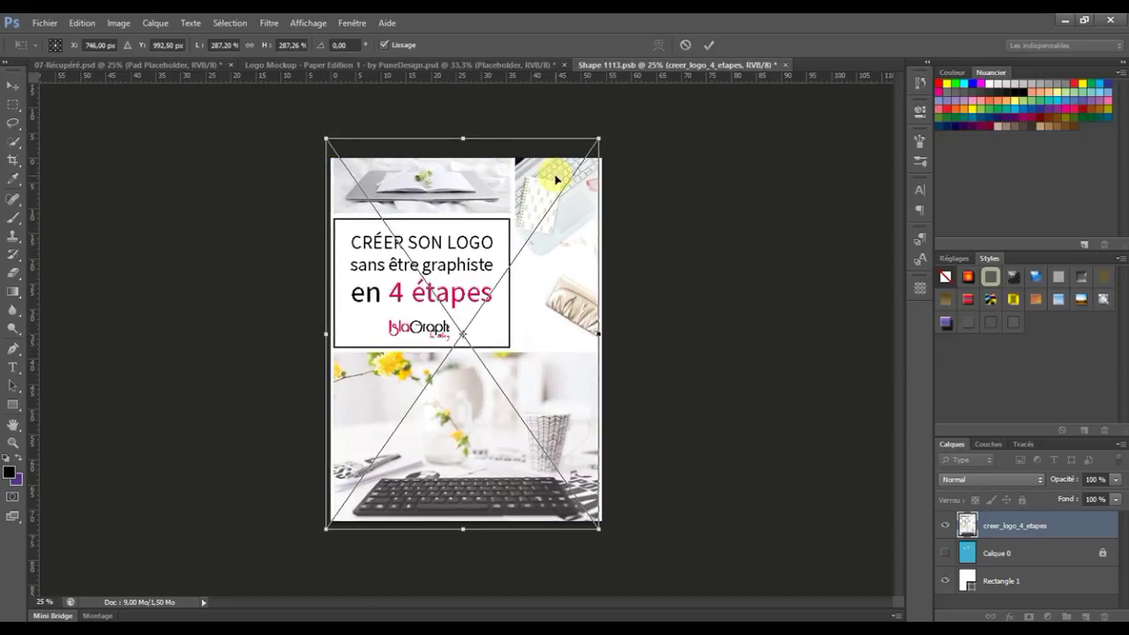
drag(597, 140, 601, 136)
key(Return)
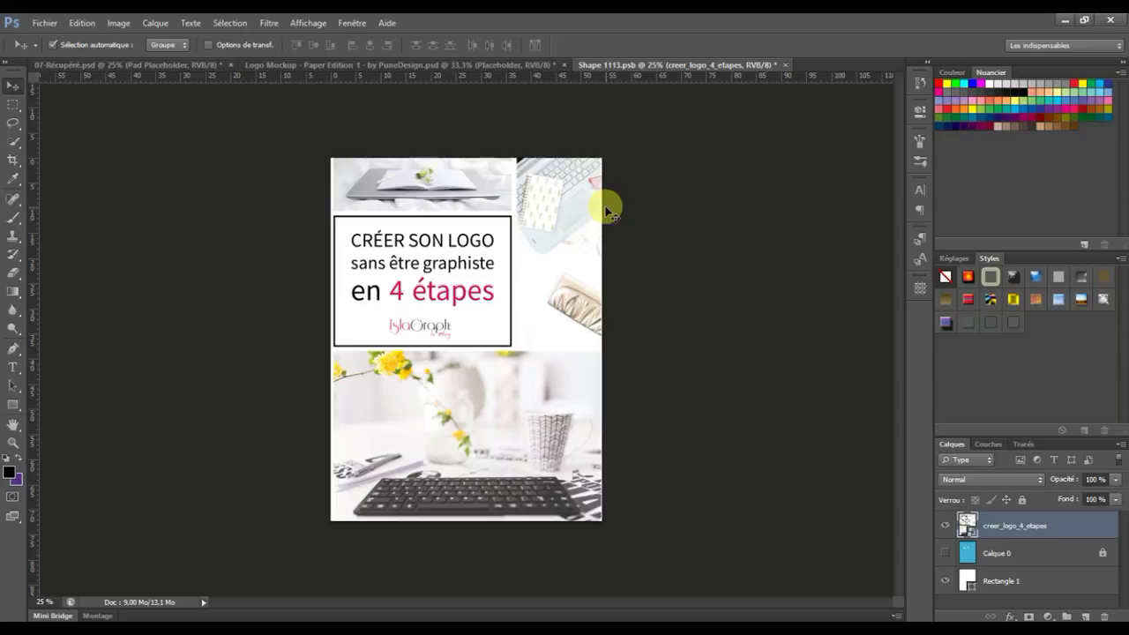
Save the smart object contents and close that document to update the cover on the tablet mockup.
key(ctrl+minus)
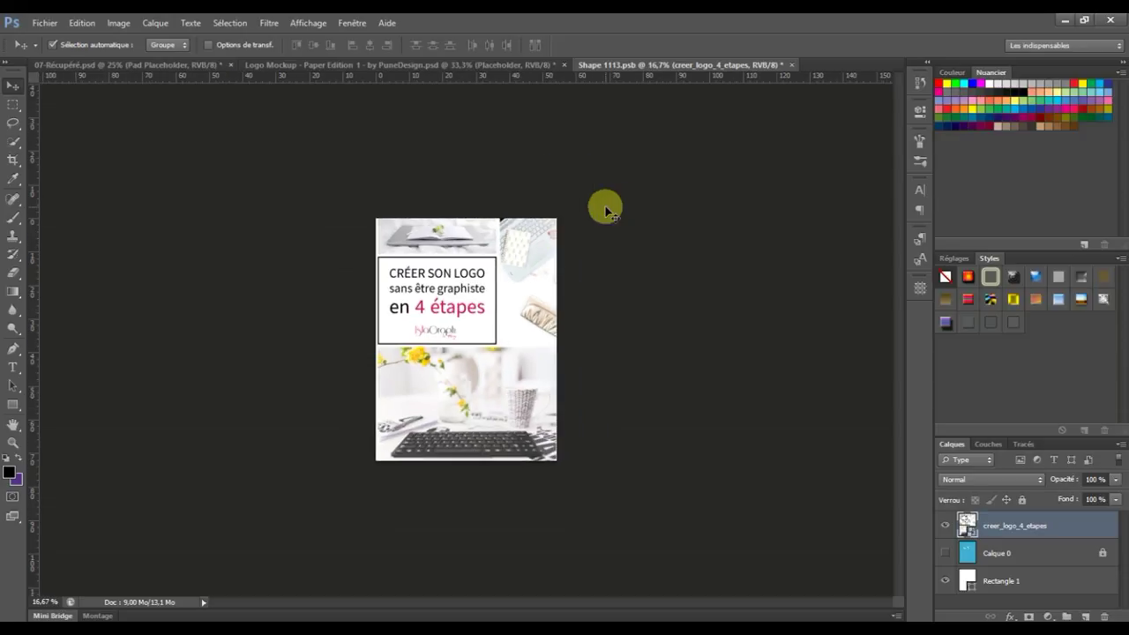
key(ctrl+plus)
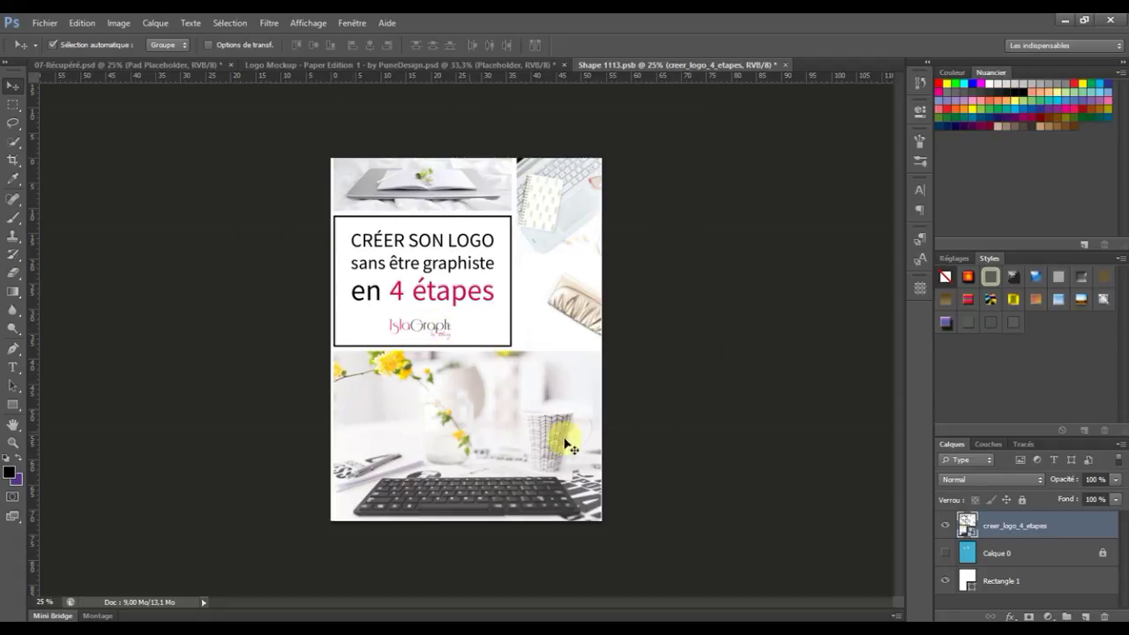
key(ctrl+s)
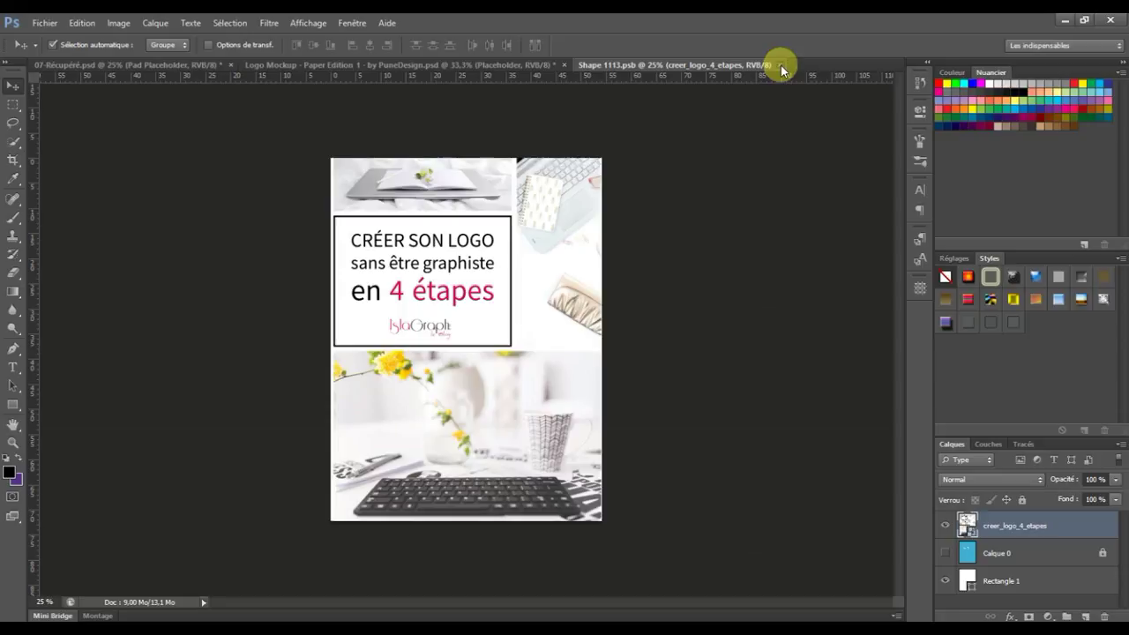
click(780, 66)
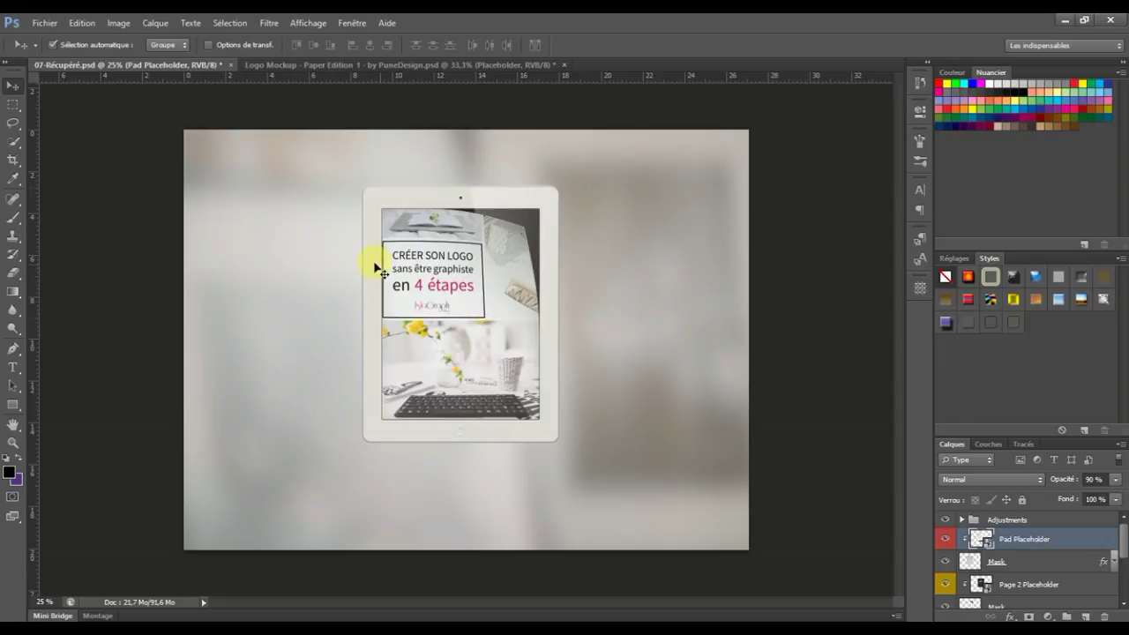
Start a Save for Web export of the tablet mockup, set the image size to 40 percent, and cancel the export.
click(46, 24)
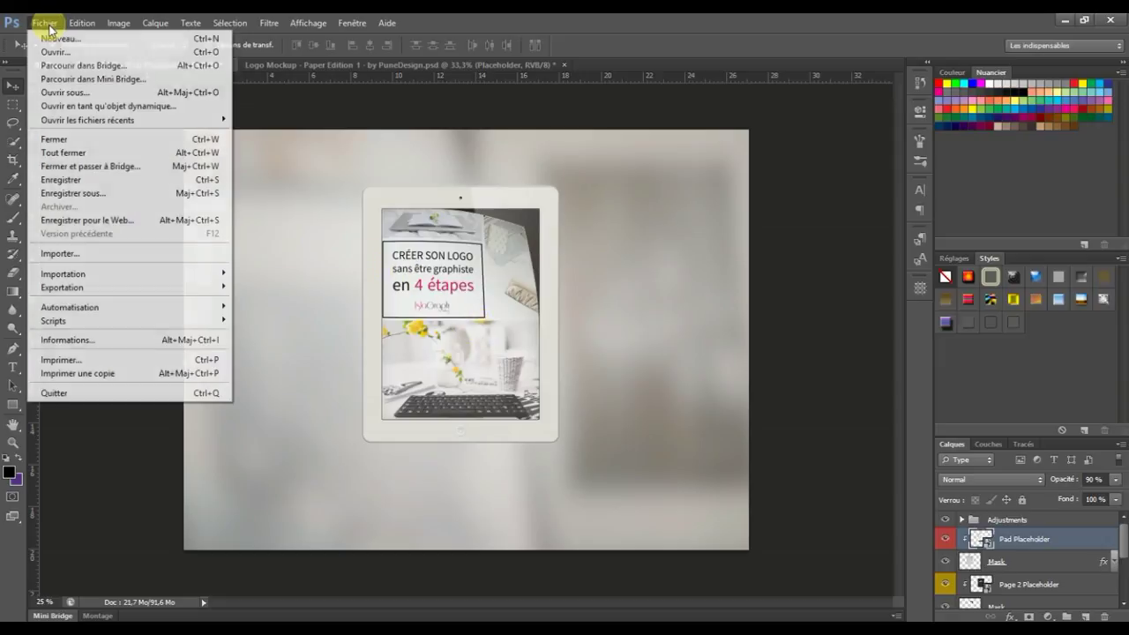
click(126, 228)
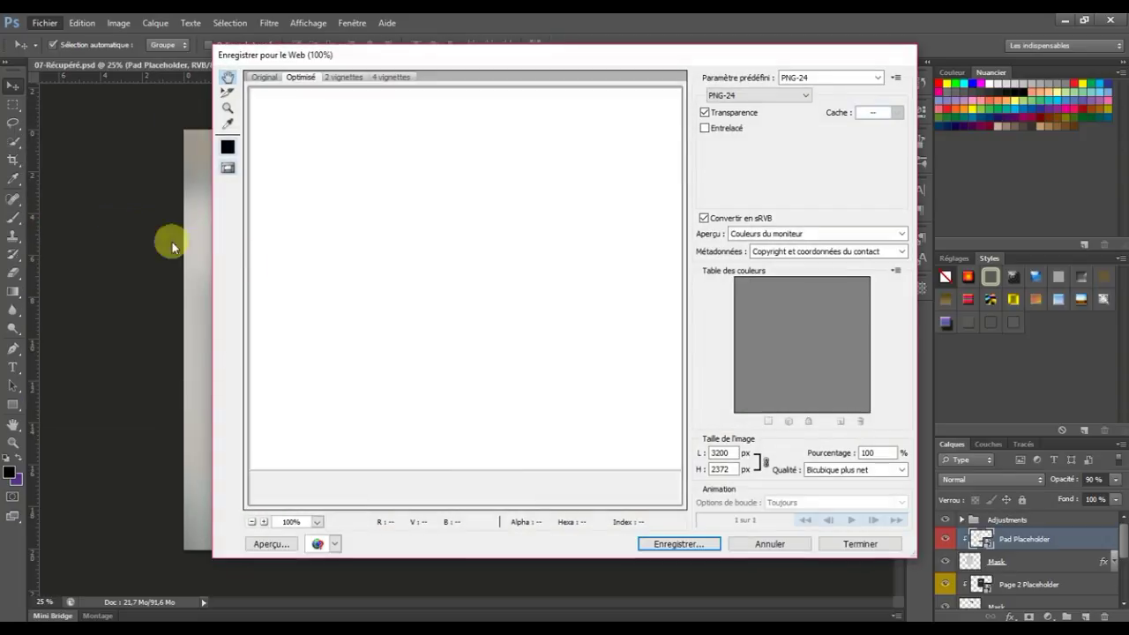
click(733, 453)
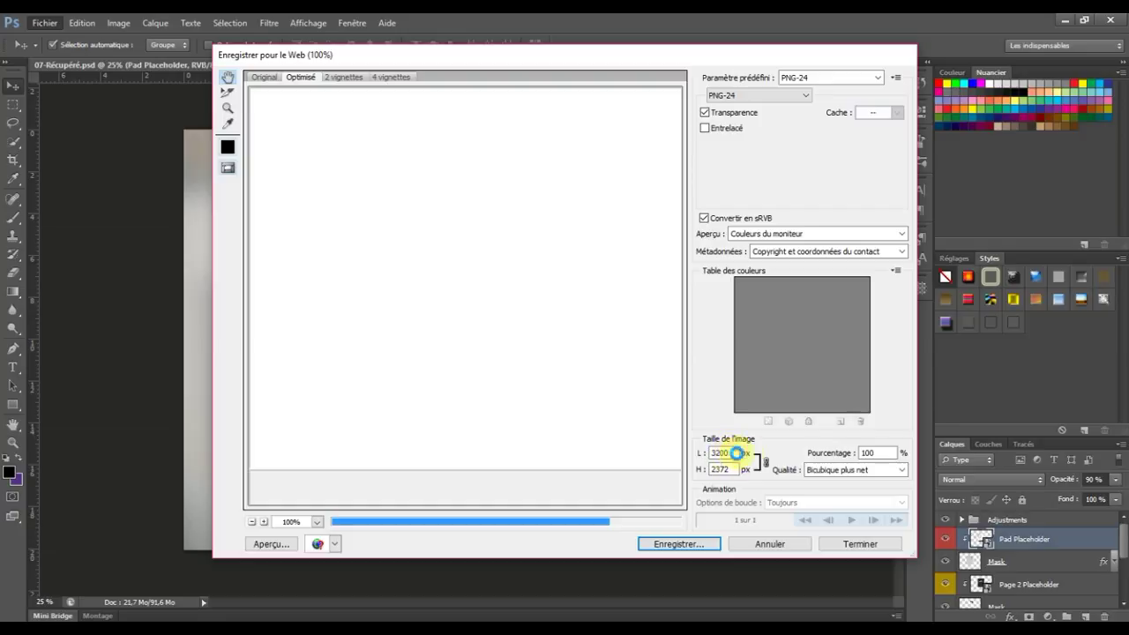
click(723, 469)
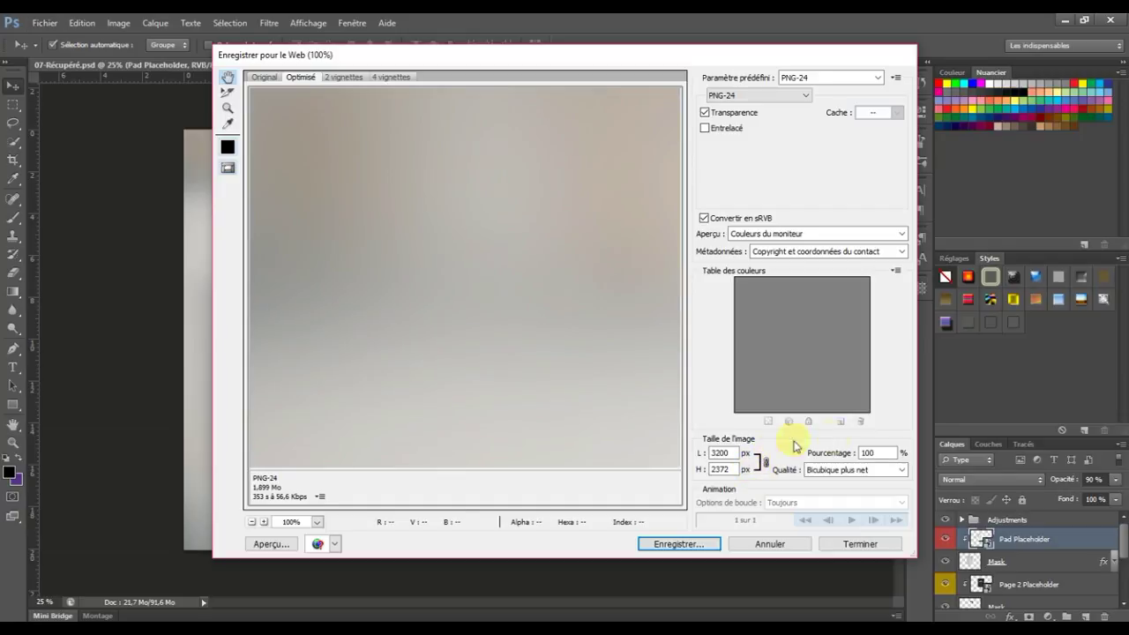
double_click(868, 453)
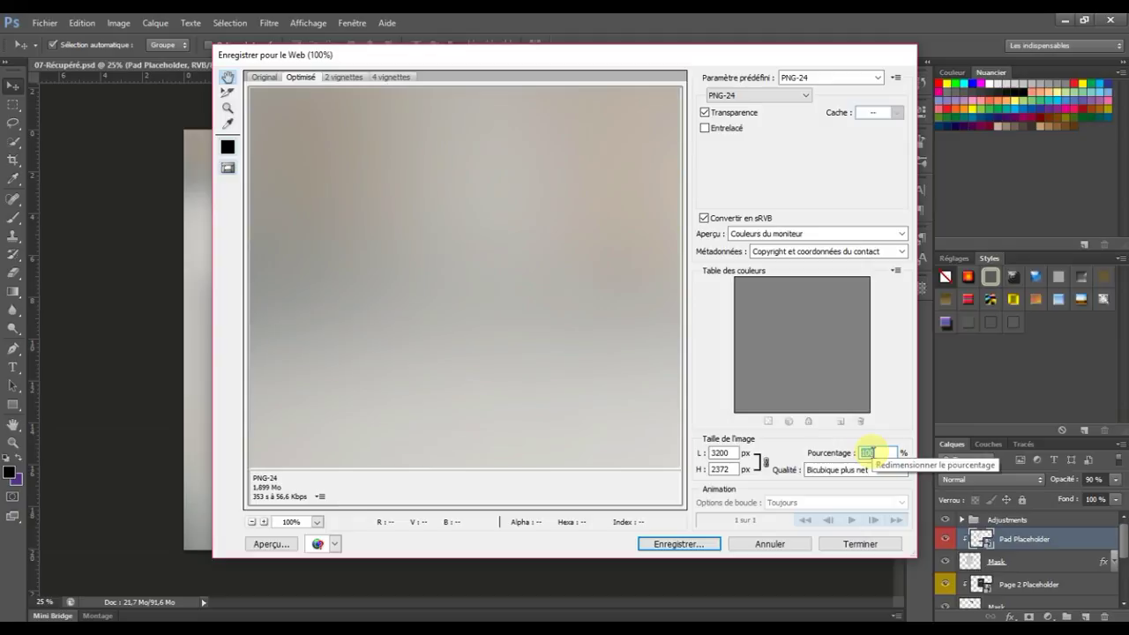
text(40)
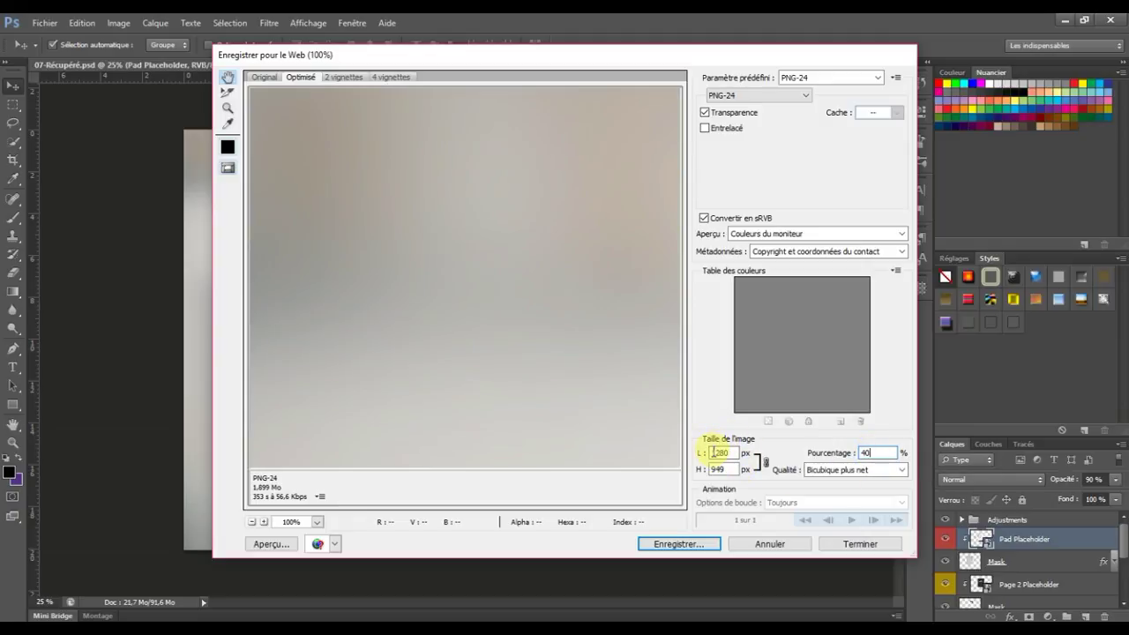
click(788, 544)
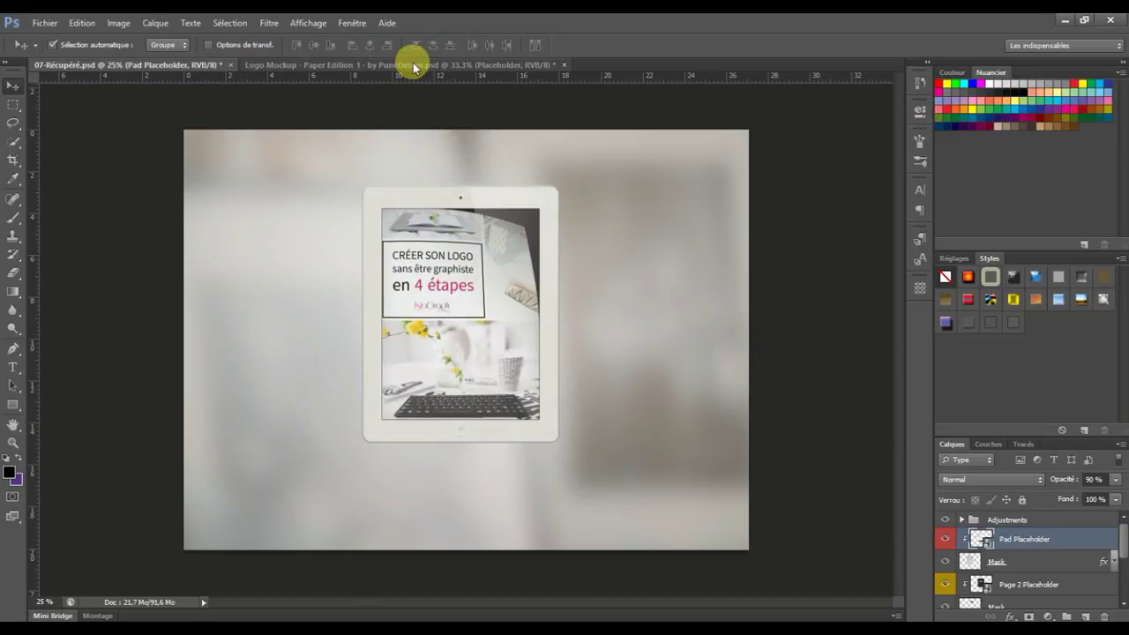
Switch to the Logo Mockup - Paper Edition 1 document, open the Placeholder smart object's contents, and hide the sample logo layer.
click(414, 65)
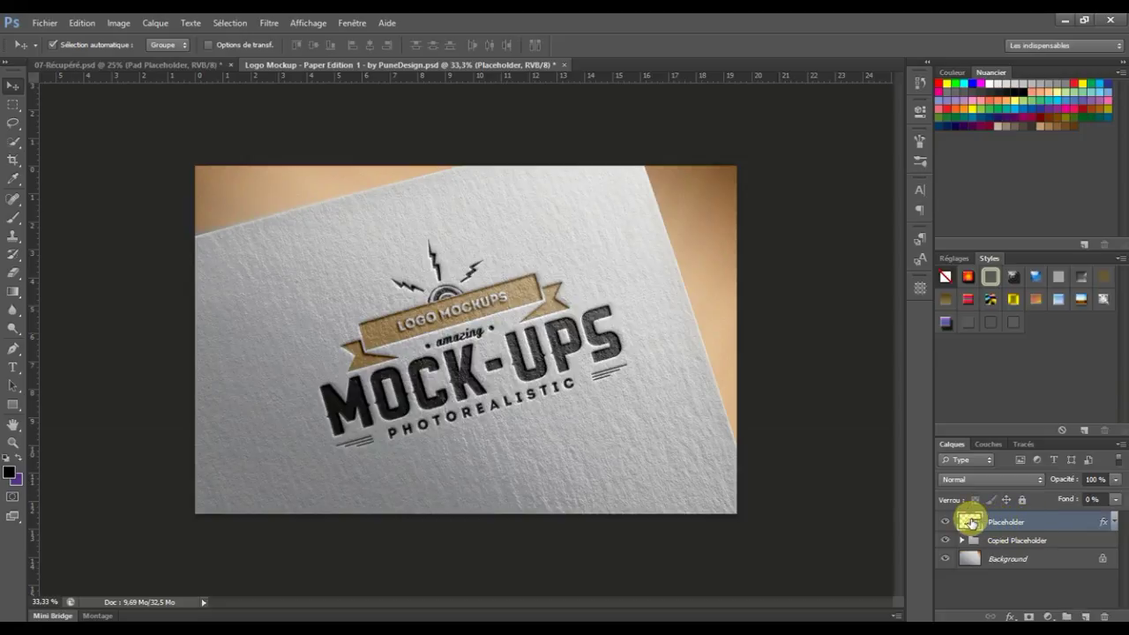
double_click(971, 523)
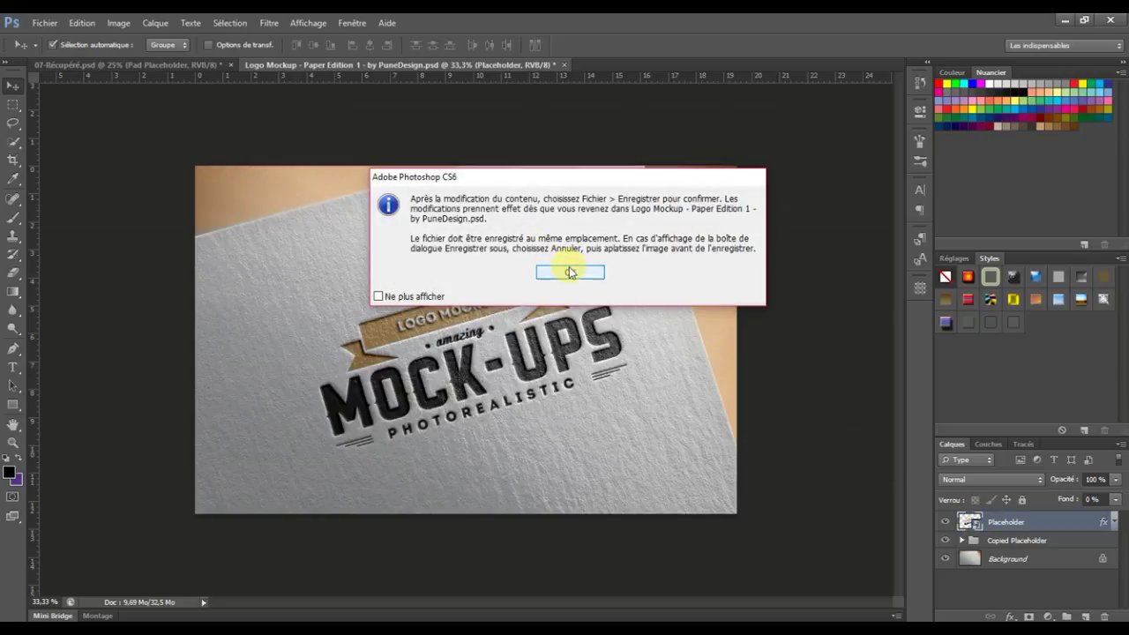
key(Return)
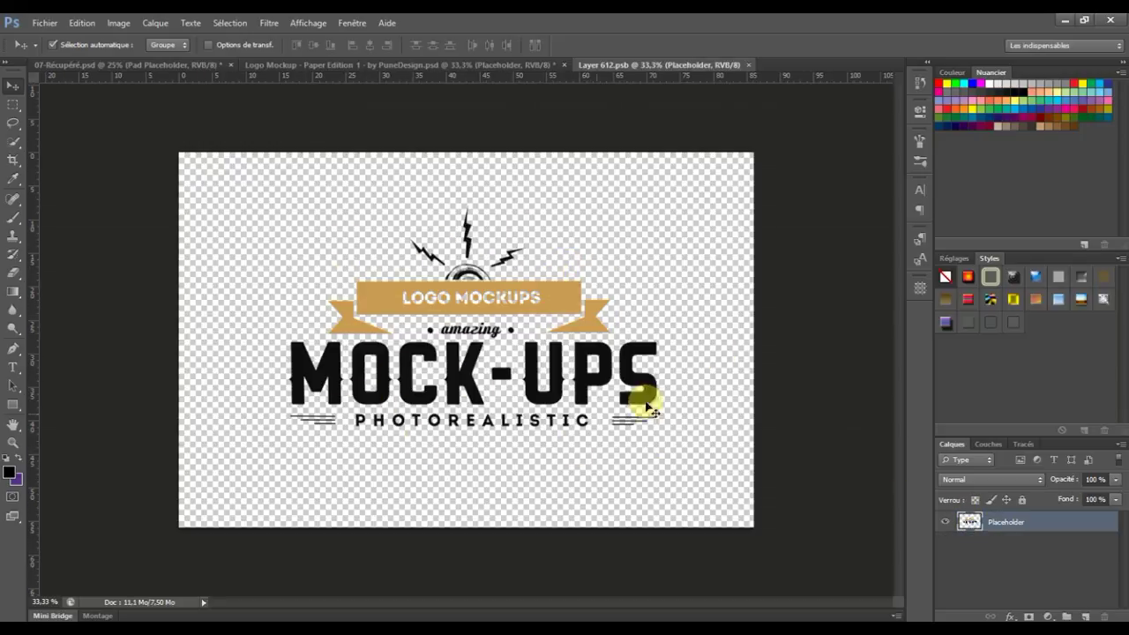
click(945, 521)
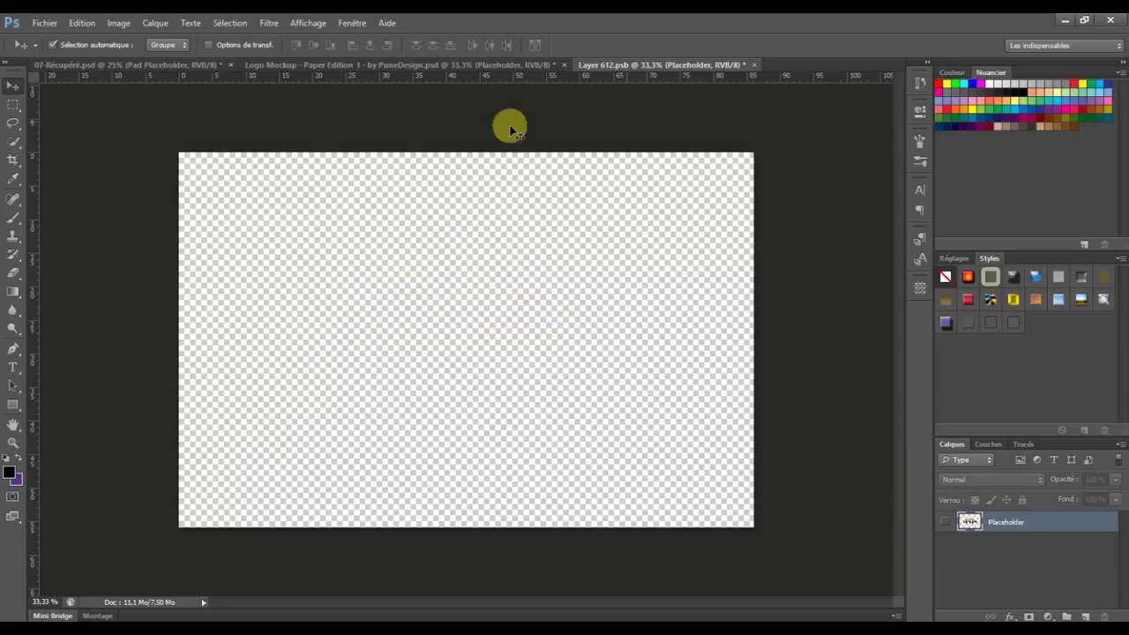
Place the logo_blog image into the smart object document.
click(44, 22)
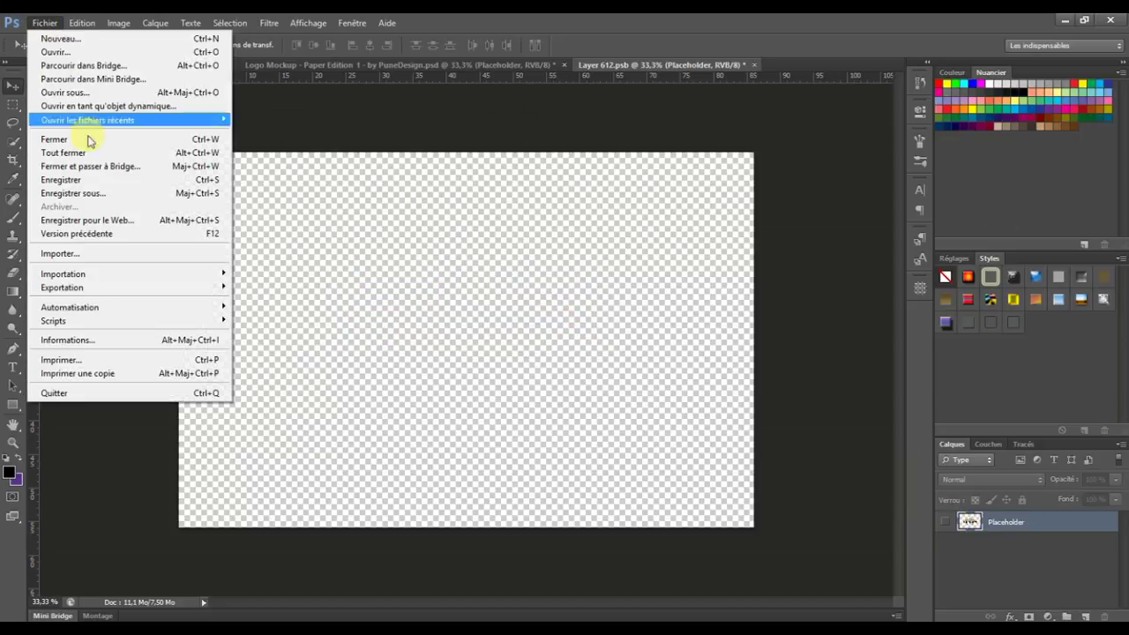
click(127, 253)
click(560, 220)
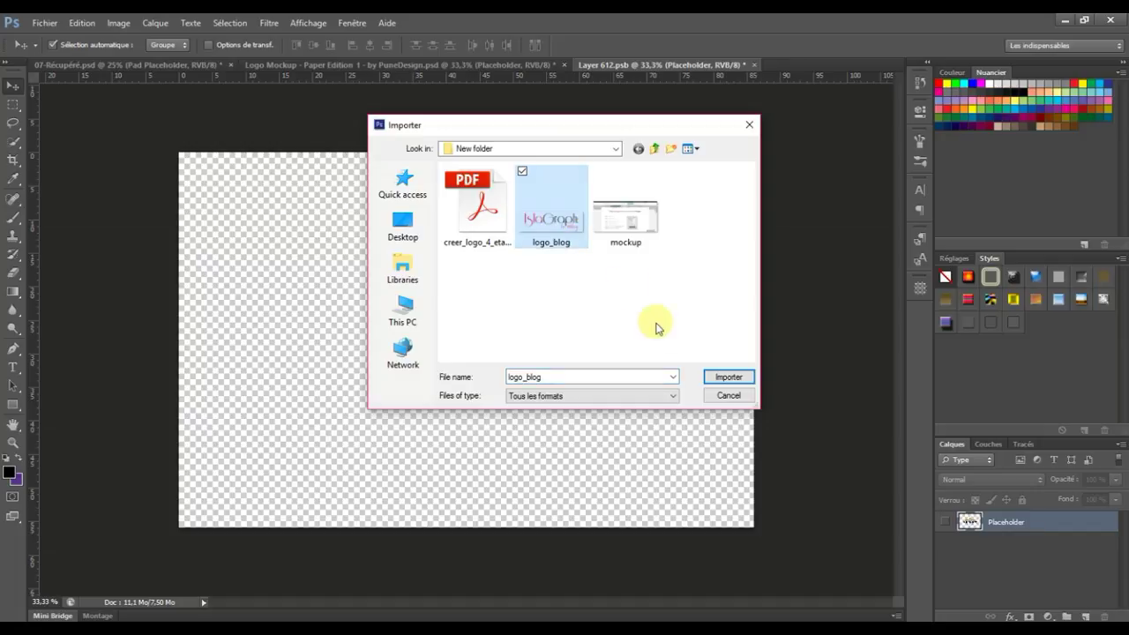
click(743, 379)
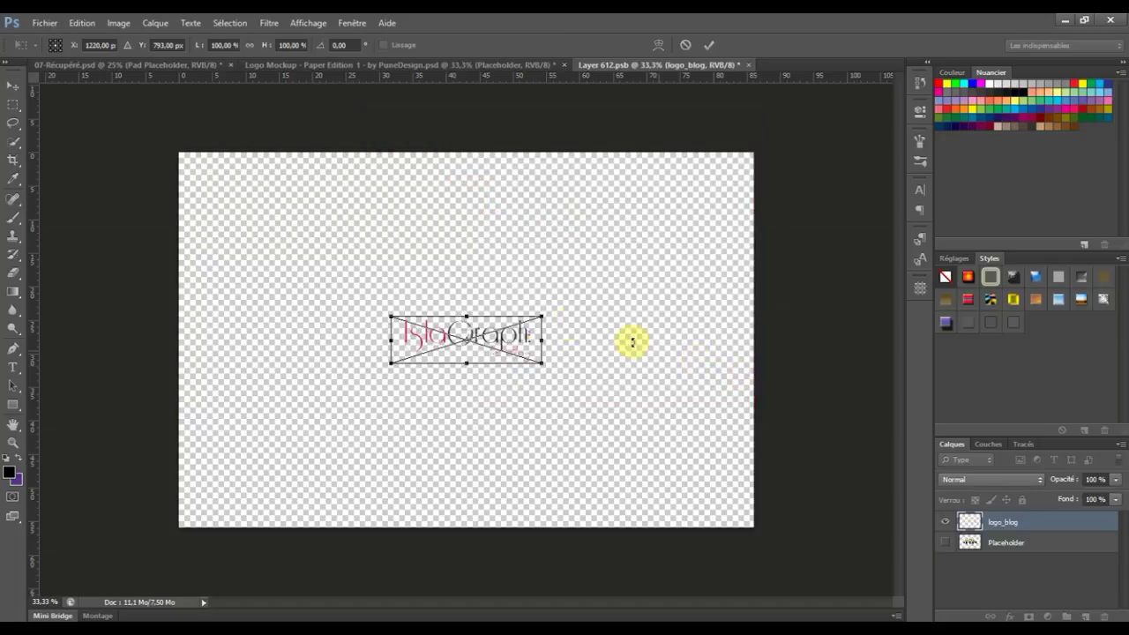
Enlarge the placed logo proportionally to about 377 percent so it spans the canvas width, and apply the transformation.
drag(542, 315, 717, 222)
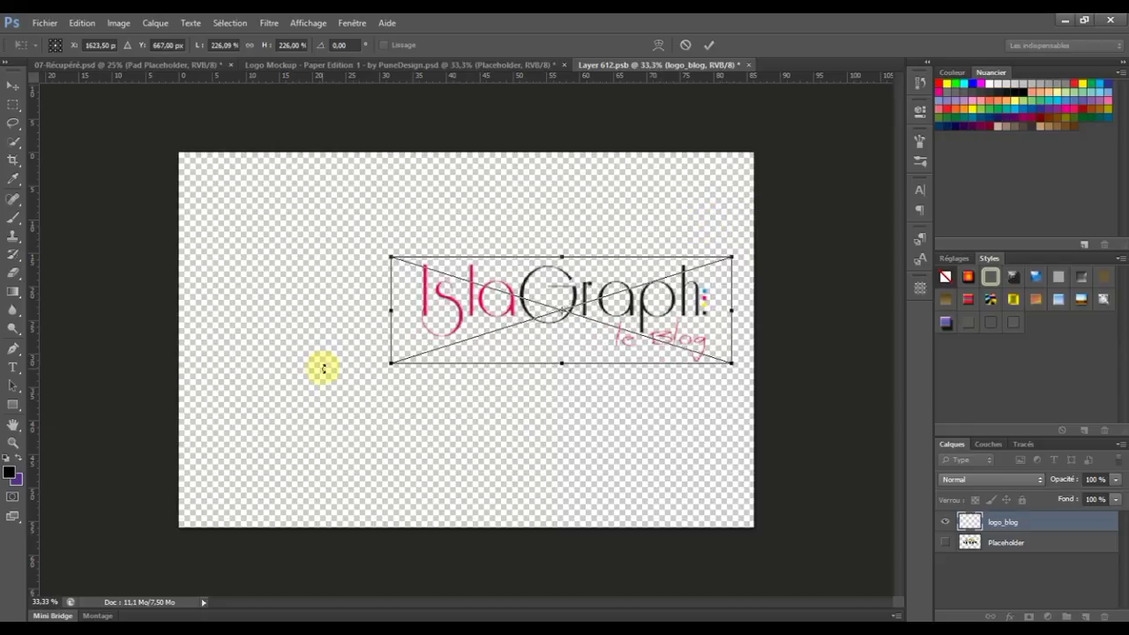
drag(390, 362, 179, 425)
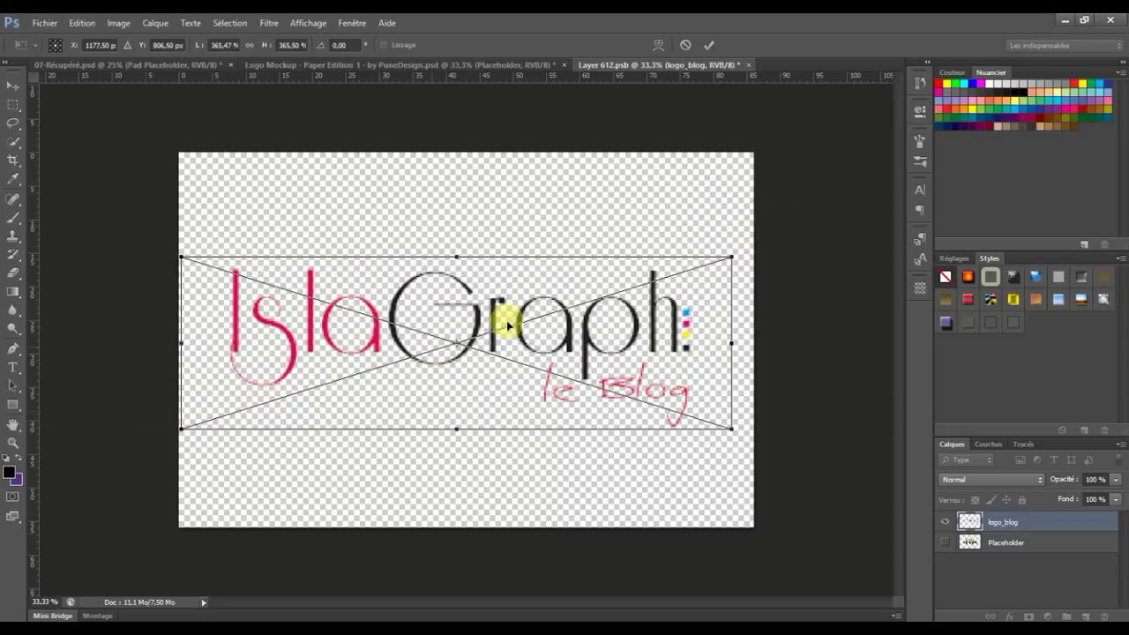
drag(733, 256, 749, 244)
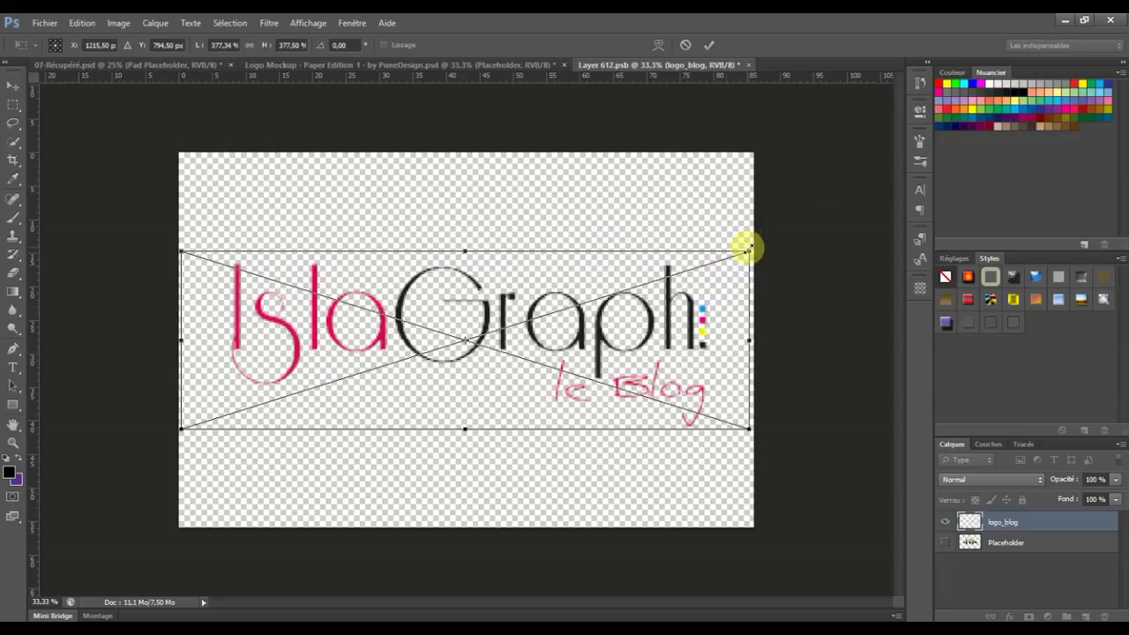
key(Return)
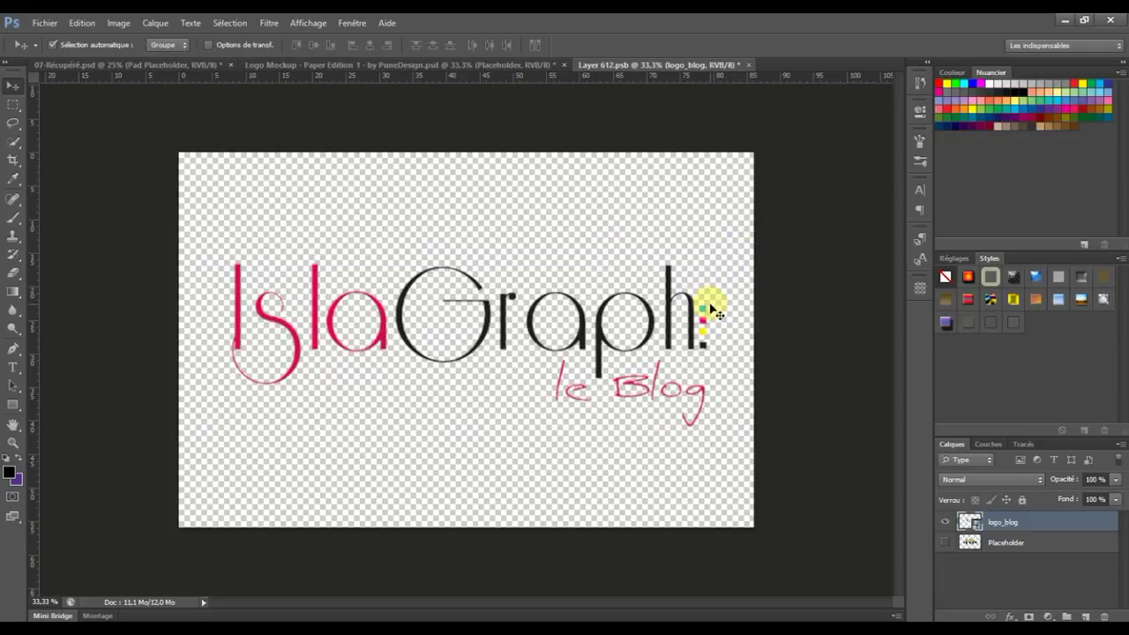
Save the smart object contents and close that document to update the logo on the paper mockup.
key(ctrl+s)
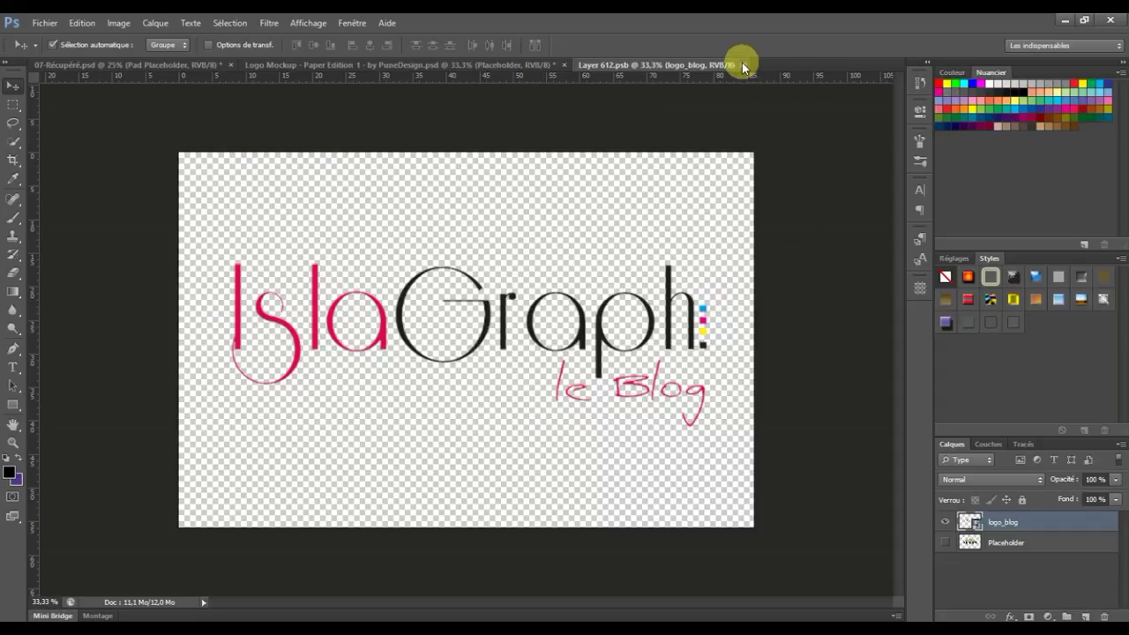
click(742, 65)
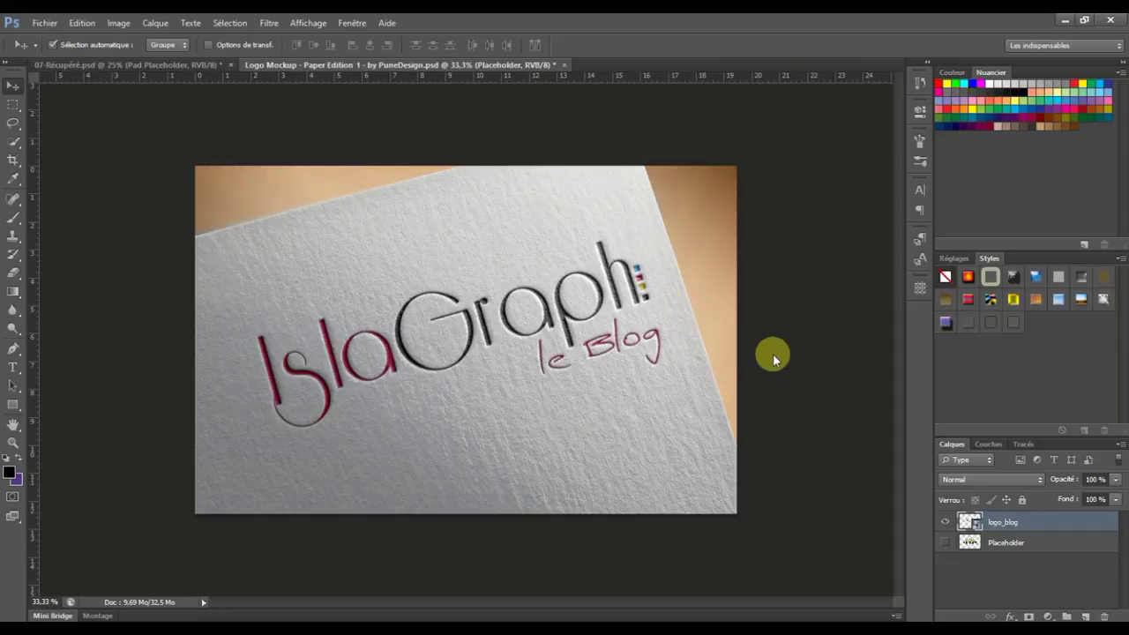